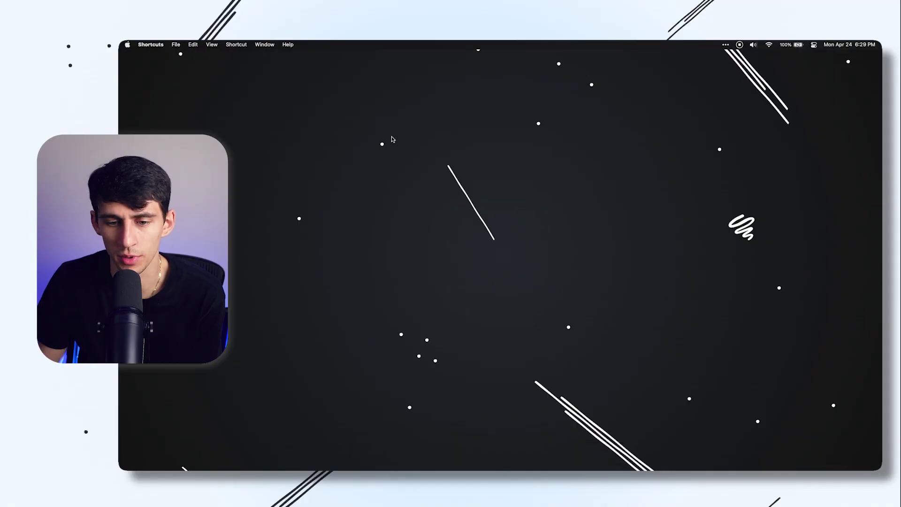
Launch the Shortcuts app from the Dock.
{"action": "mouse_move", "coordinate": [515, 462]}
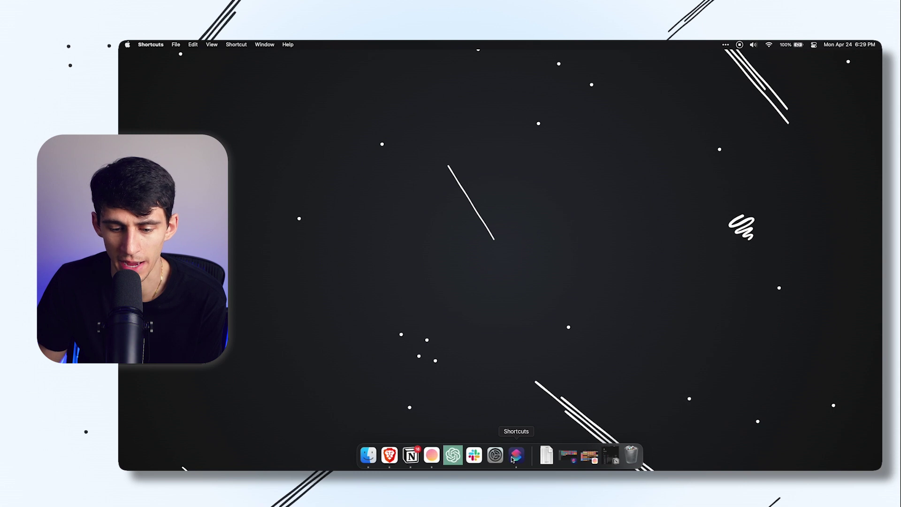
{"action": "left_click", "coordinate": [515, 455]}
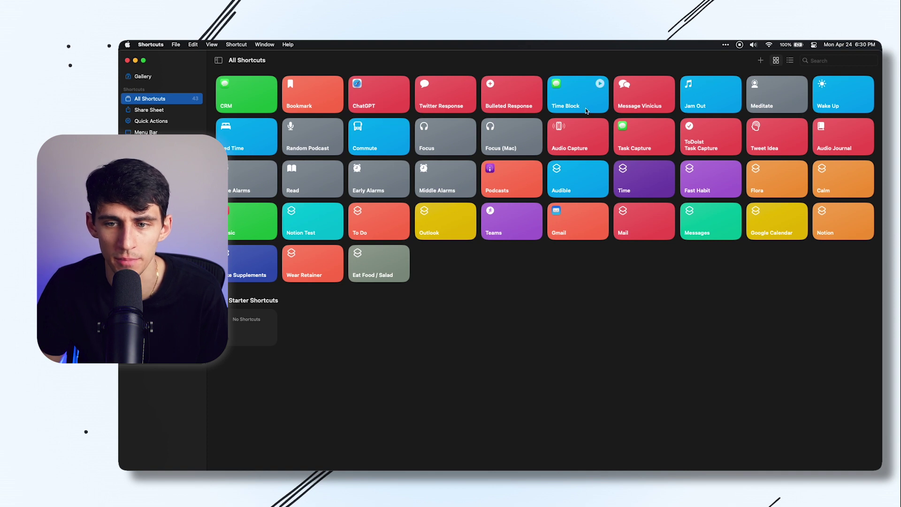
Open the Task Capture shortcut for editing, then go to the Hints.so integrations page.
{"action": "right_click", "coordinate": [624, 147]}
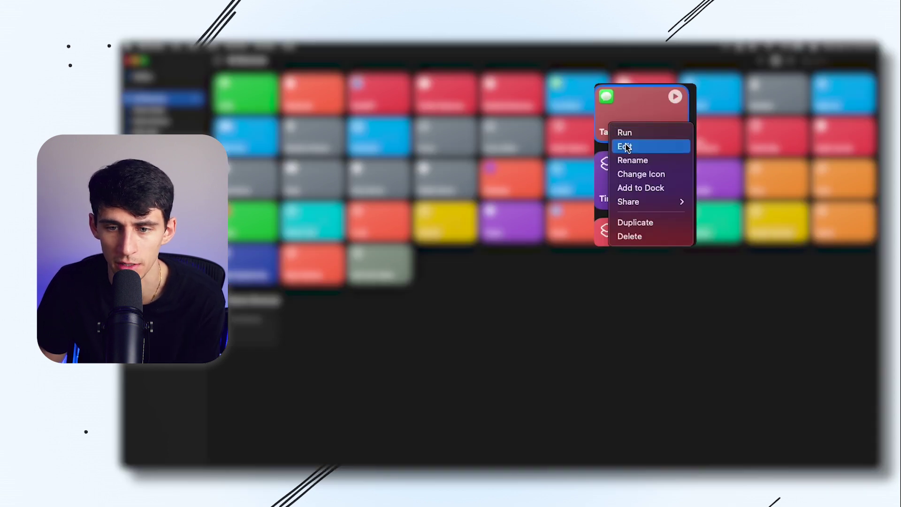
{"action": "left_click", "coordinate": [628, 147]}
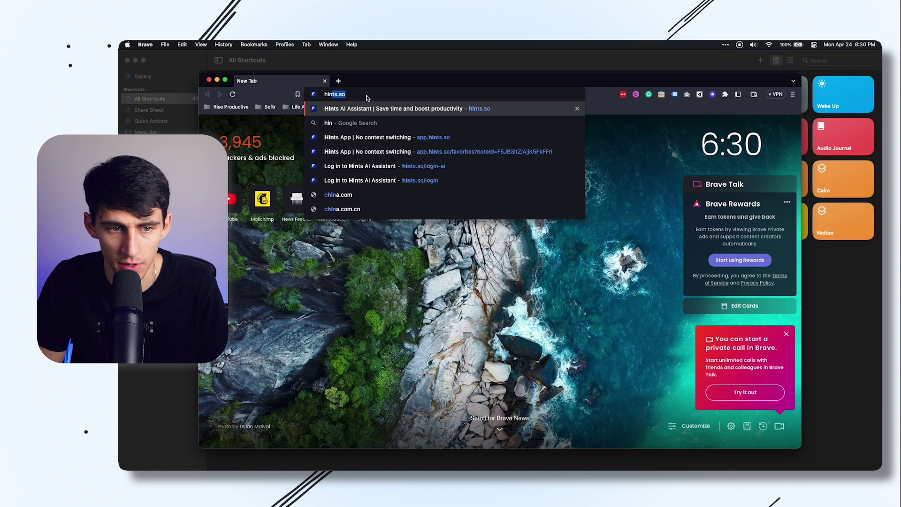
{"action": "key", "text": "Return"}
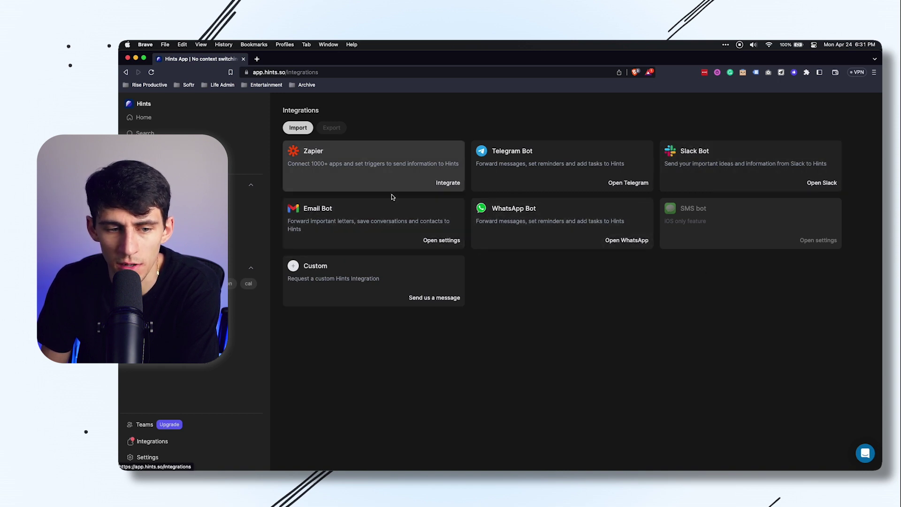
Copy the Email Bot's forwarding address and close its settings dialog.
{"action": "left_click", "coordinate": [442, 243]}
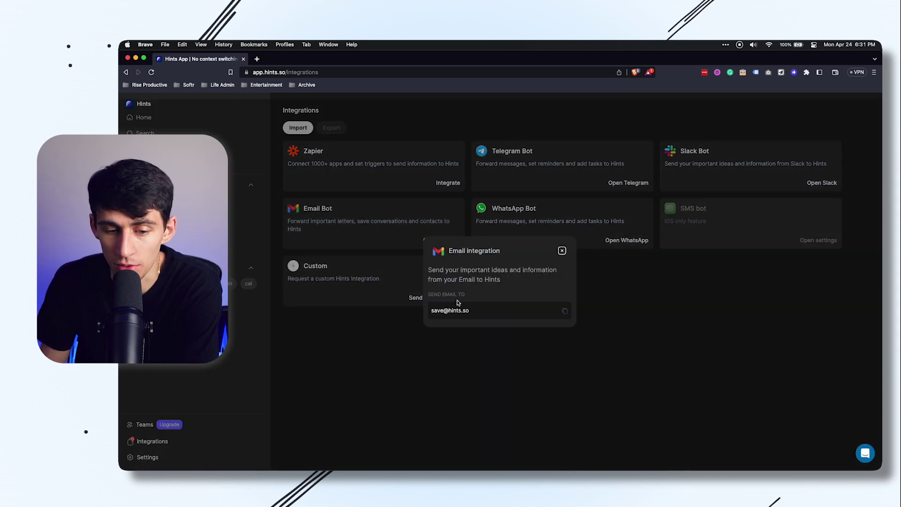
{"action": "left_click", "coordinate": [453, 311]}
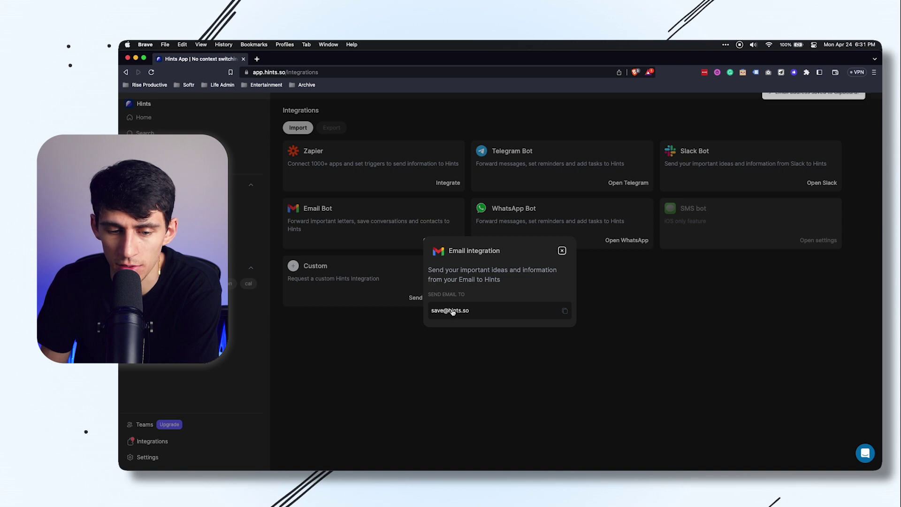
{"action": "left_click", "coordinate": [631, 306]}
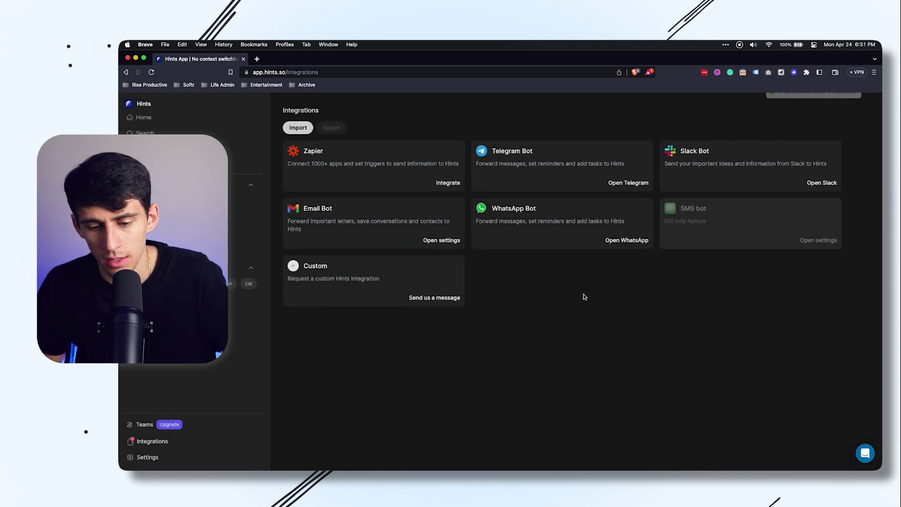
Launch Contacts and select the Hints.so contact card.
{"action": "key", "text": "super+space"}
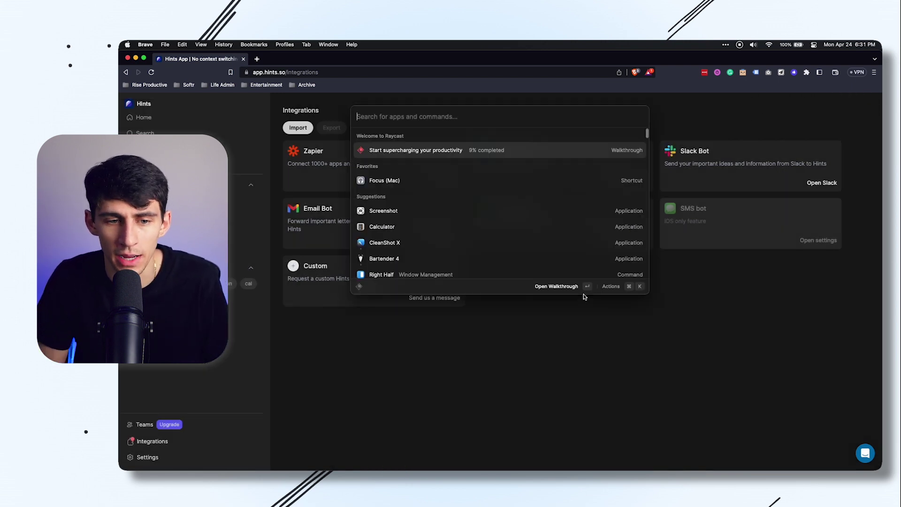
{"action": "type", "text": "contacts"}
{"action": "key", "text": "Return"}
{"action": "left_click", "coordinate": [415, 226]}
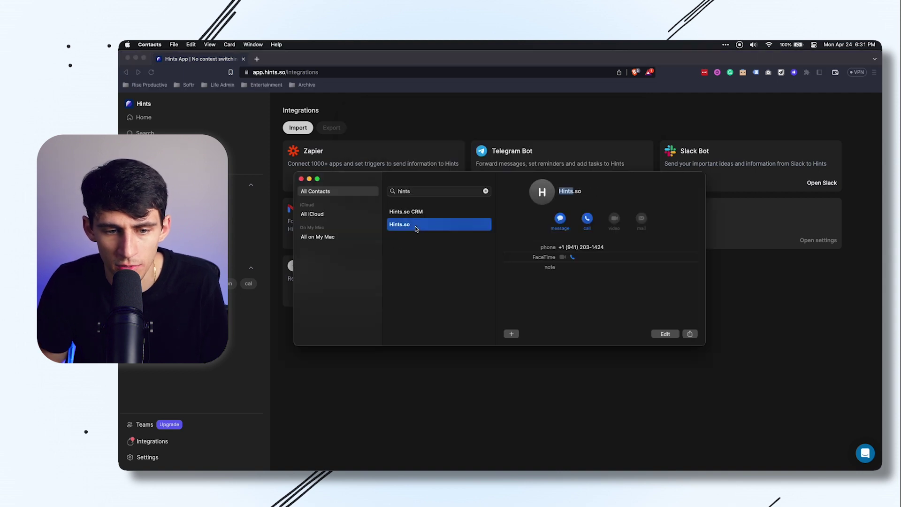
Add the copied Hints forwarding address as a new email field and save the card.
{"action": "left_click", "coordinate": [662, 334]}
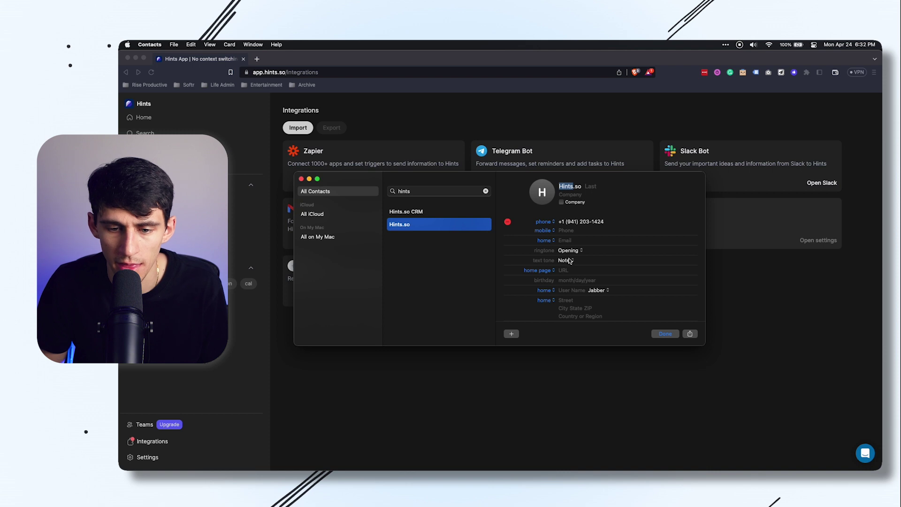
{"action": "scroll", "coordinate": [570, 261], "scroll_direction": "down", "scroll_amount": 1}
{"action": "scroll", "coordinate": [576, 217], "scroll_direction": "up", "scroll_amount": 2}
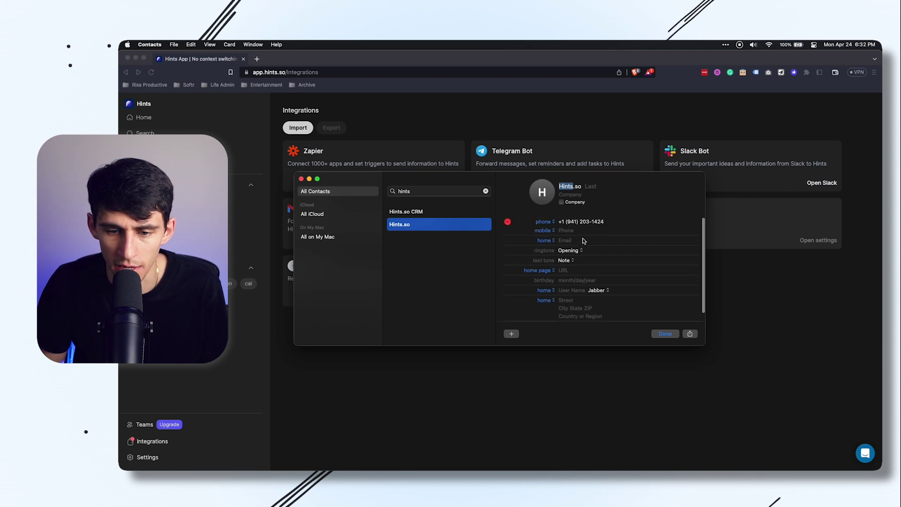
{"action": "left_click", "coordinate": [511, 334]}
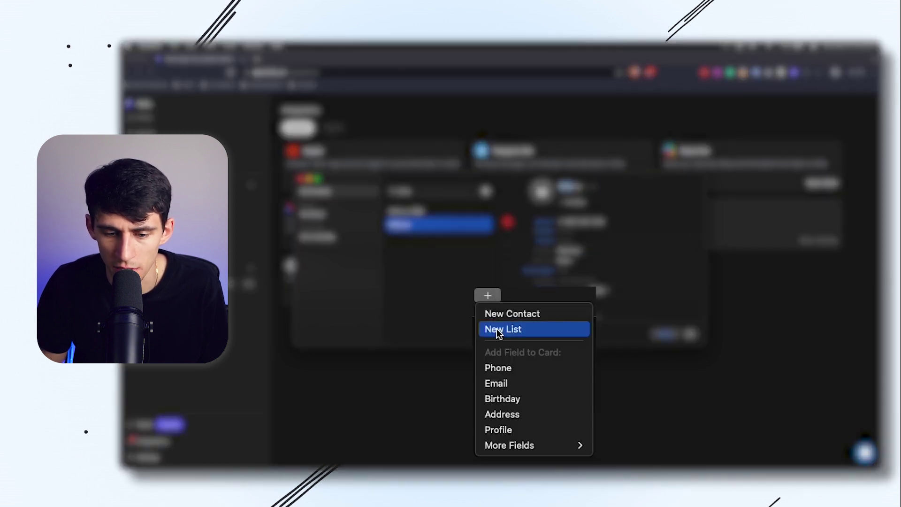
{"action": "left_click", "coordinate": [515, 384]}
{"action": "key", "text": "super+v"}
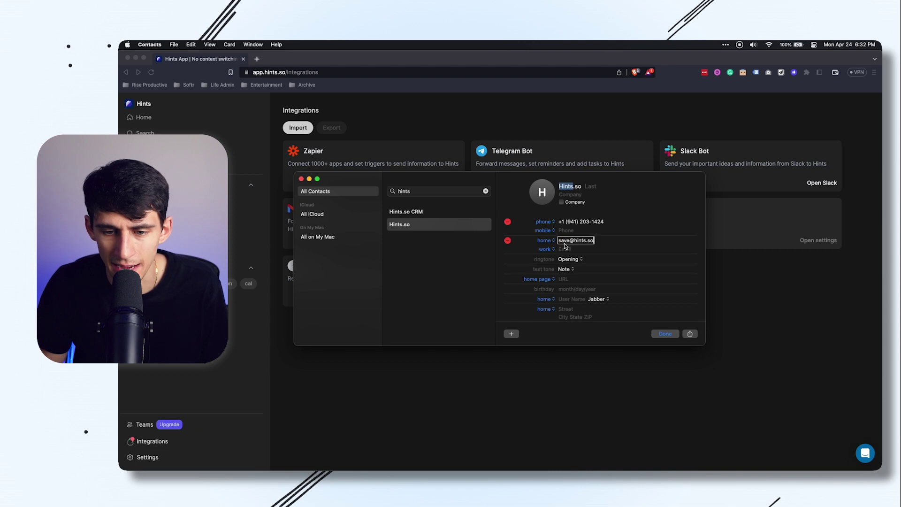
{"action": "left_click", "coordinate": [663, 334]}
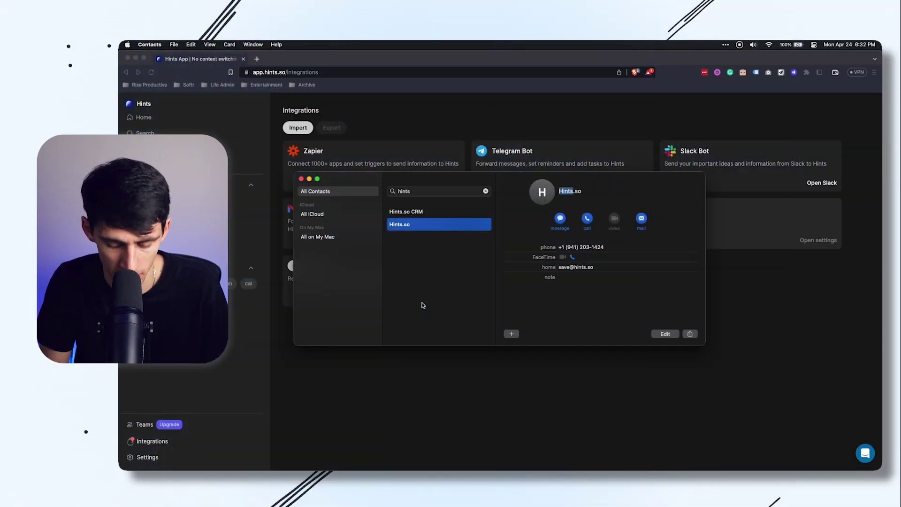
{"action": "key", "text": "super+space"}
Launch Mail and bring its window forward past the welcome screen.
{"action": "type", "text": "mail"}
{"action": "key", "text": "Return"}
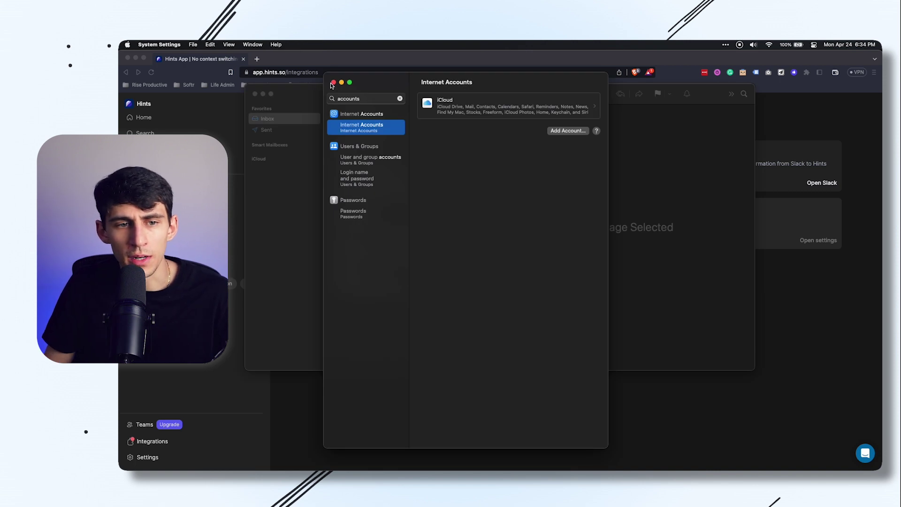
{"action": "left_click", "coordinate": [333, 83]}
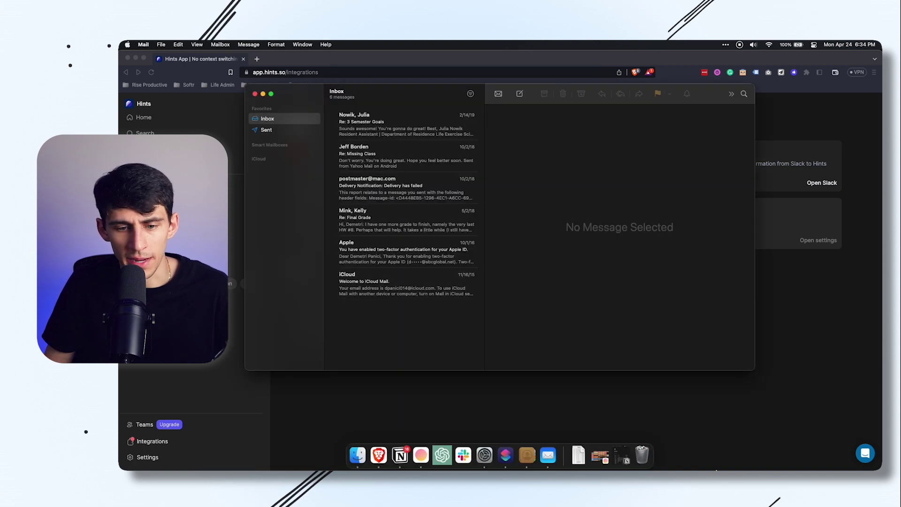
Open System Settings from the app launcher.
{"action": "key", "text": "alt+space"}
{"action": "type", "text": "settings"}
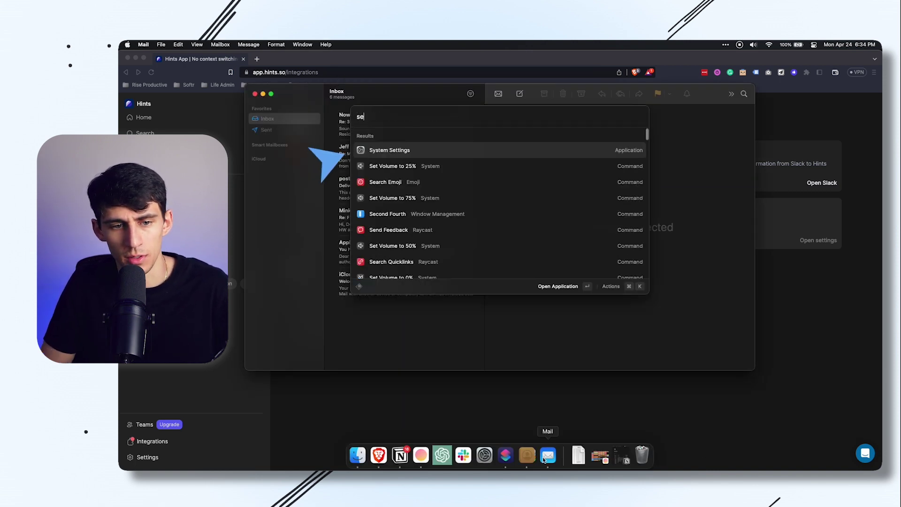
{"action": "key", "text": "Return"}
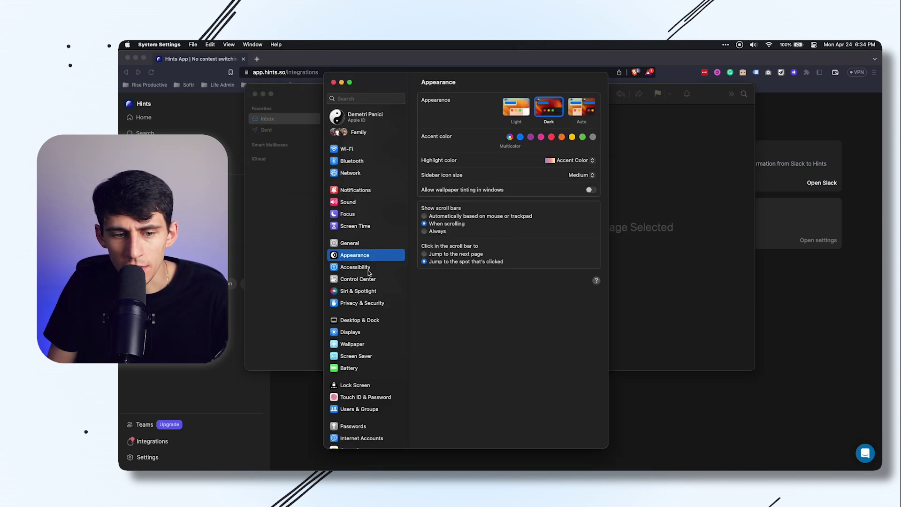
Search settings for 'internet a' to reach Internet Accounts.
{"action": "left_click", "coordinate": [360, 244]}
{"action": "left_click", "coordinate": [372, 99]}
{"action": "type", "text": "internet a"}
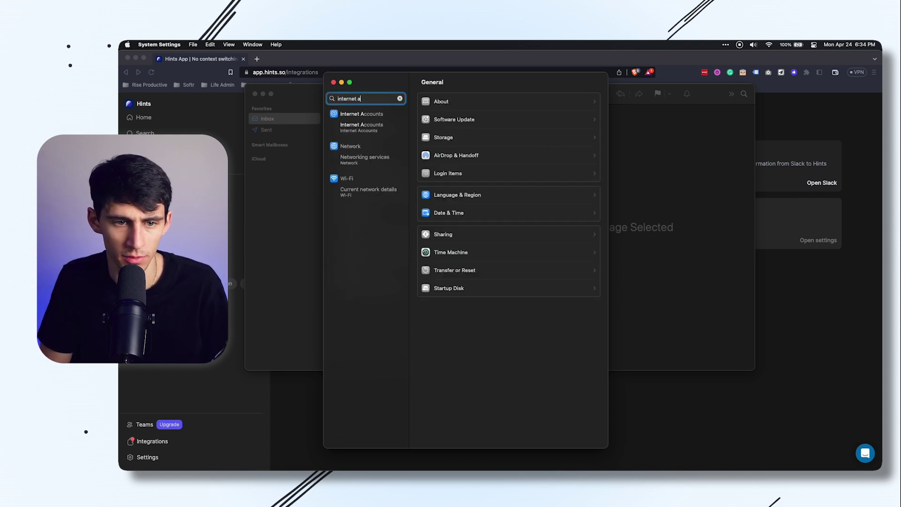
{"action": "key", "text": "Return"}
Add a Google account and sync its Mail, Contacts, Calendars and Notes.
{"action": "left_click", "coordinate": [579, 132]}
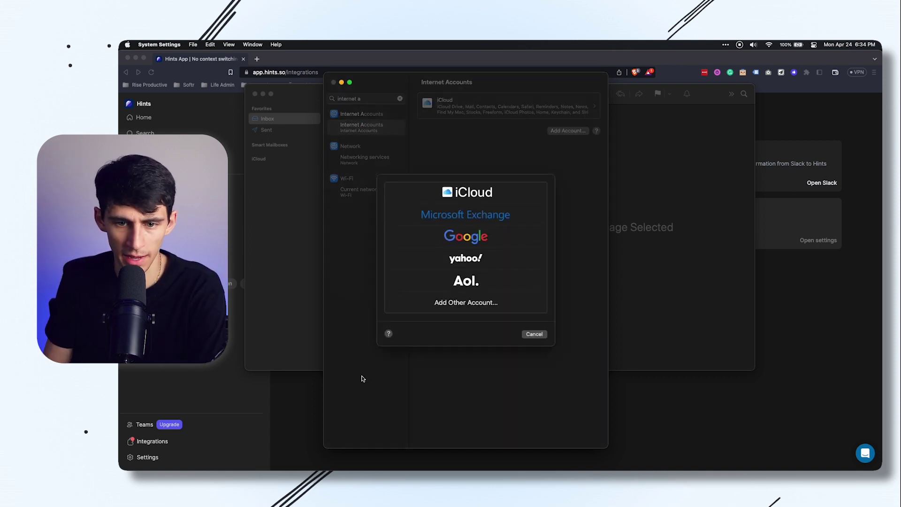
{"action": "left_click", "coordinate": [467, 240]}
{"action": "left_click", "coordinate": [473, 299]}
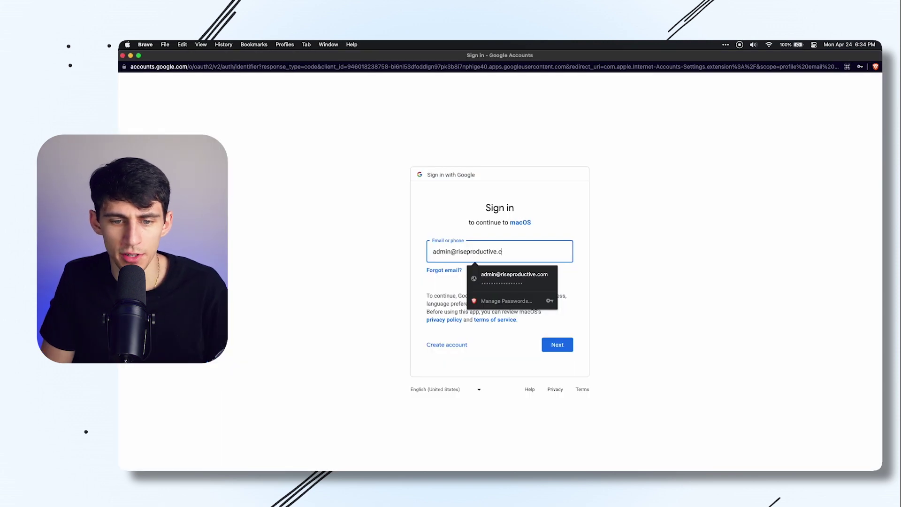
{"action": "type", "text": "om"}
{"action": "key", "text": "Return"}
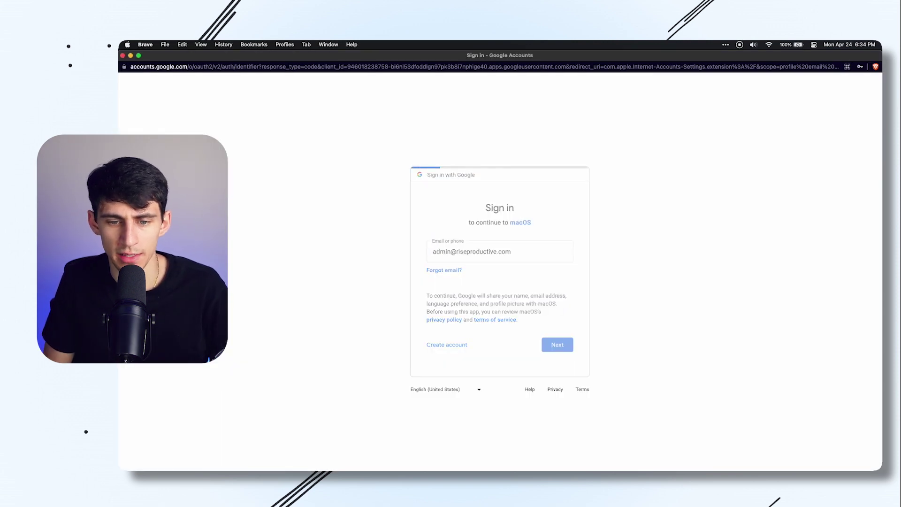
{"action": "left_click", "coordinate": [522, 257]}
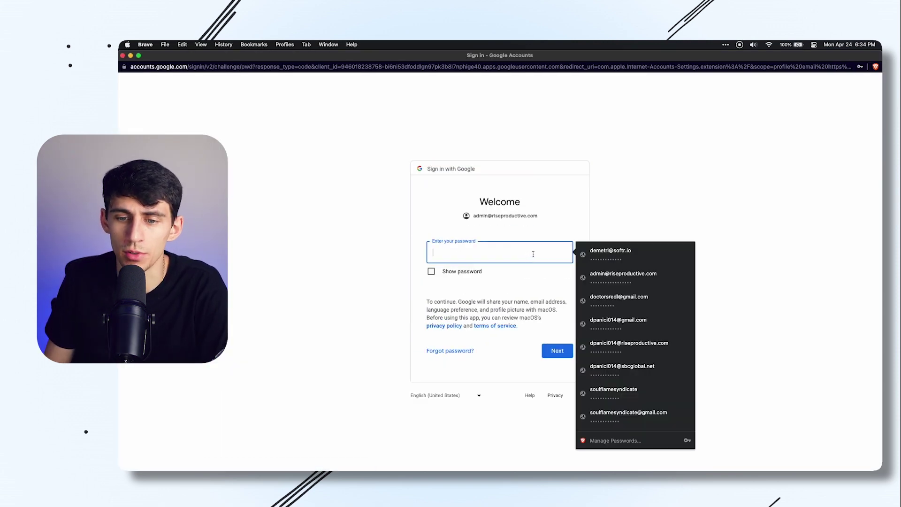
{"action": "left_click", "coordinate": [719, 203]}
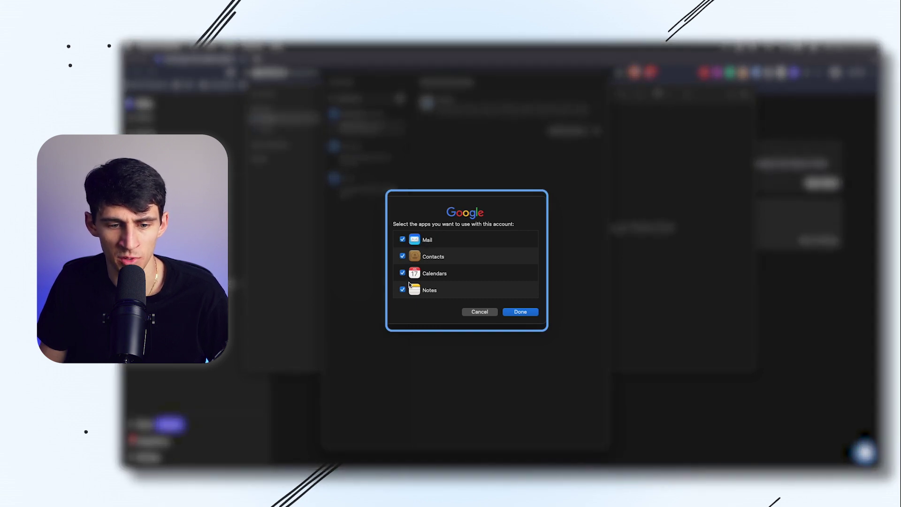
{"action": "left_click", "coordinate": [520, 312]}
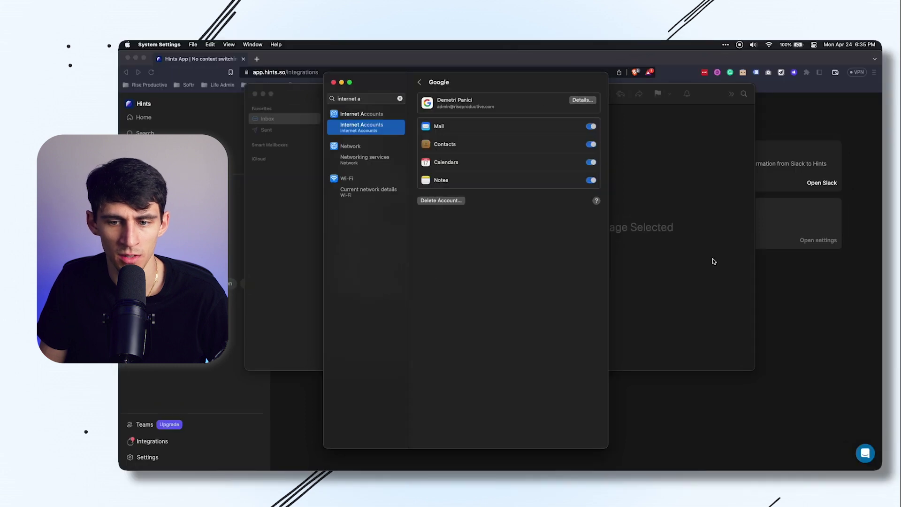
{"action": "left_click", "coordinate": [714, 261]}
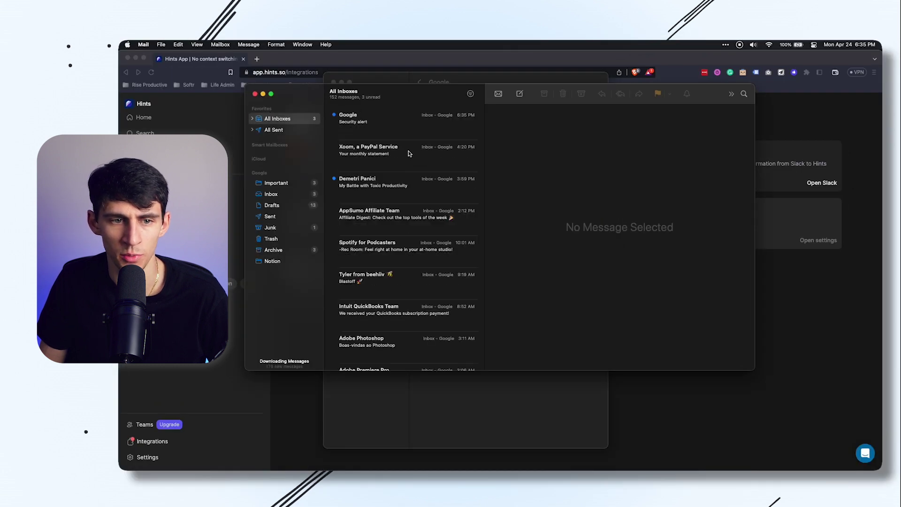
Leave Mail and bring Shortcuts forward from the Dock.
{"action": "left_click", "coordinate": [633, 408]}
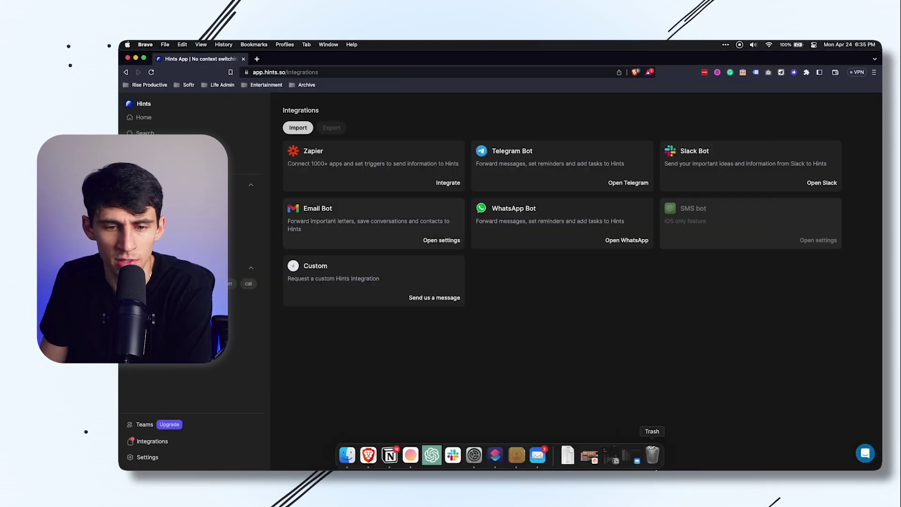
{"action": "left_click", "coordinate": [495, 455]}
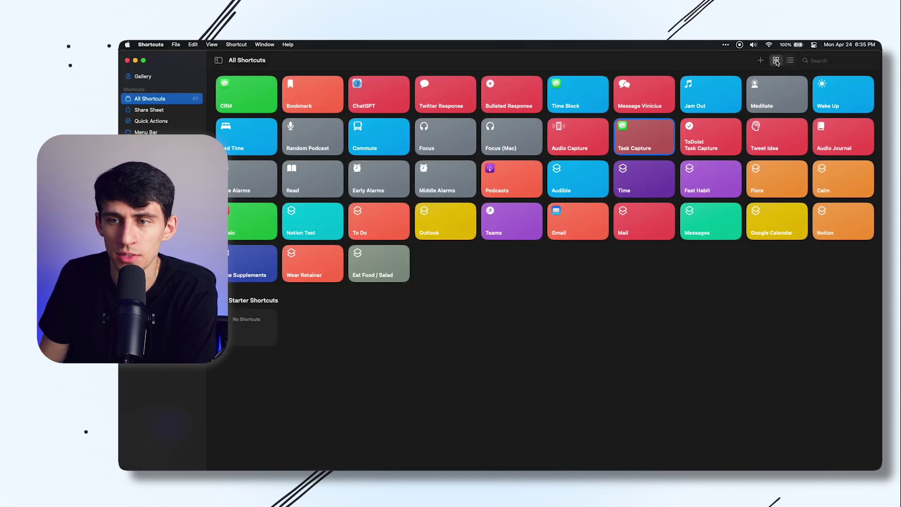
Start a new shortcut with a Text action containing an Ask Each Time variable.
{"action": "left_click", "coordinate": [761, 60]}
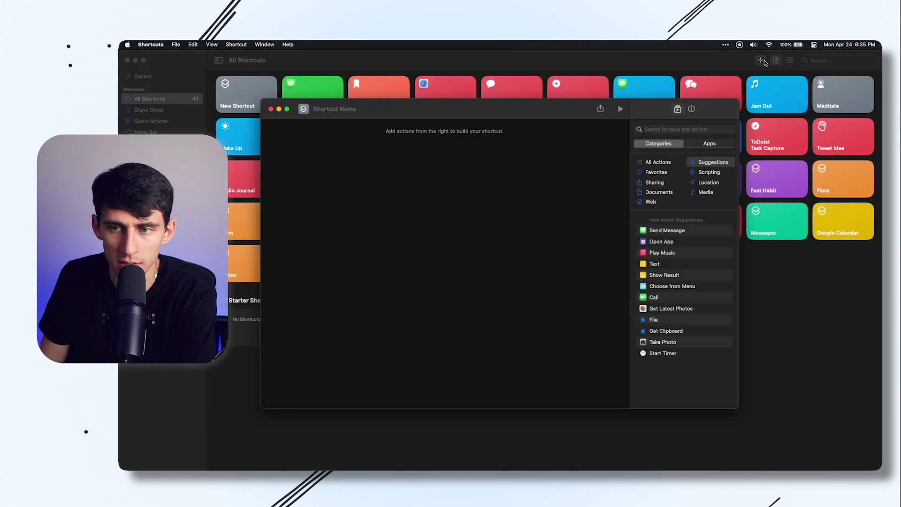
{"action": "left_click", "coordinate": [690, 130]}
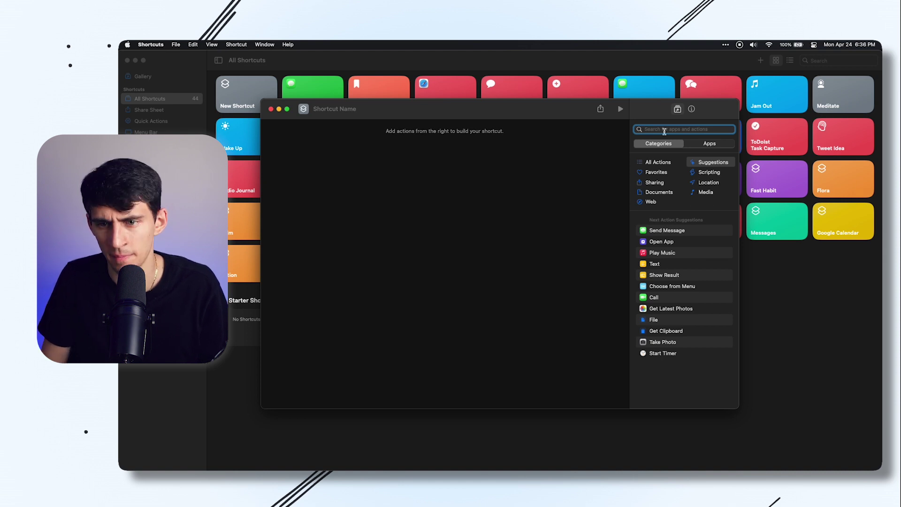
{"action": "type", "text": "text"}
{"action": "key", "text": "Return"}
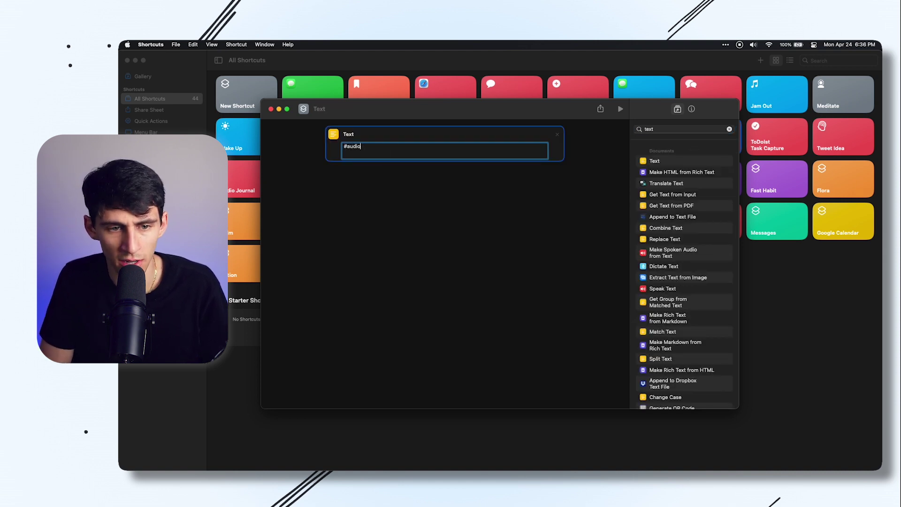
{"action": "left_click", "coordinate": [354, 147]}
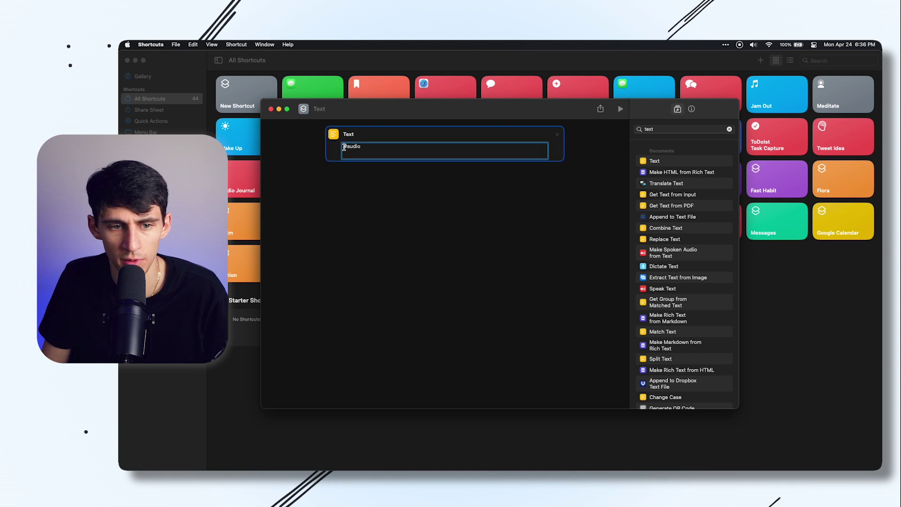
{"action": "right_click", "coordinate": [344, 150]}
{"action": "mouse_move", "coordinate": [366, 183]}
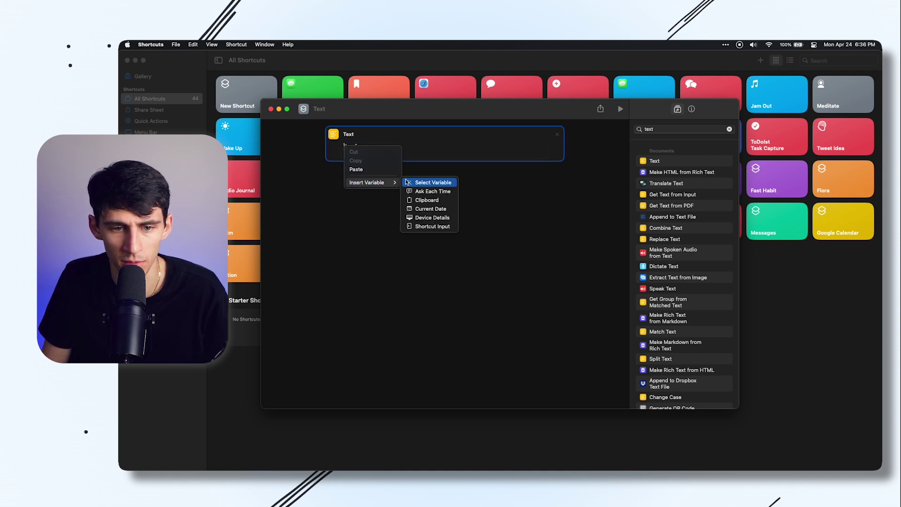
{"action": "left_click", "coordinate": [426, 192]}
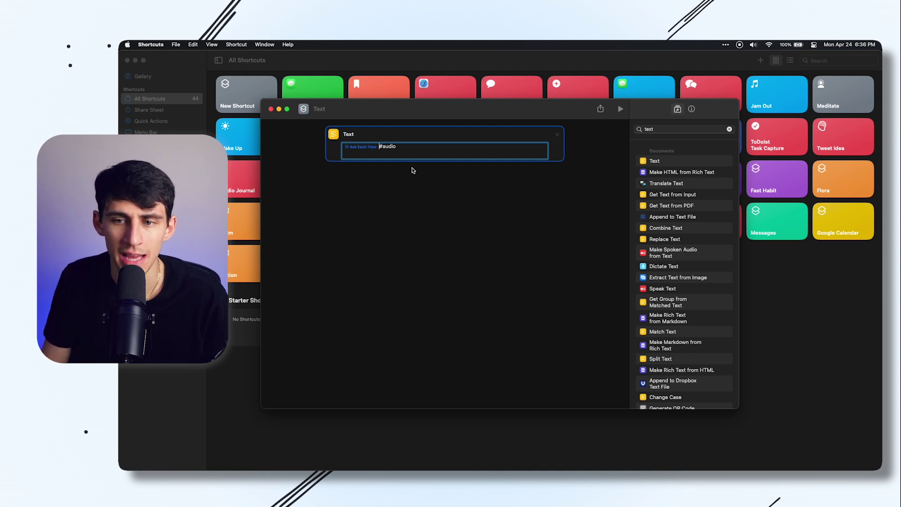
Add a Send Email action addressed to Hints.so.
{"action": "left_click", "coordinate": [692, 130]}
{"action": "type", "text": "mai"}
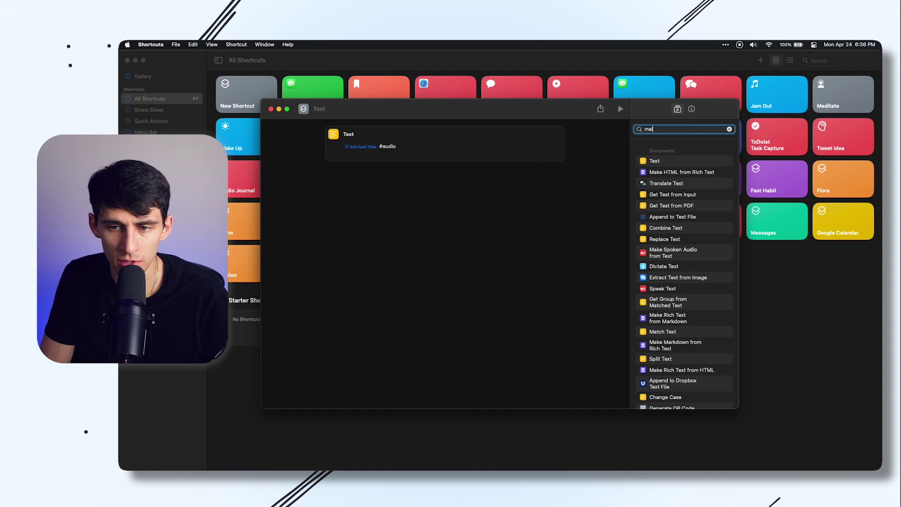
{"action": "type", "text": "l"}
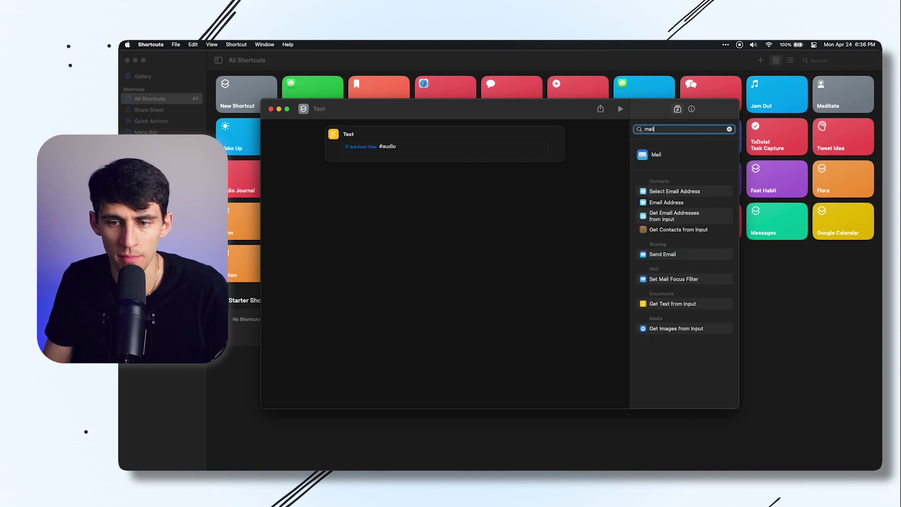
{"action": "double_click", "coordinate": [662, 254]}
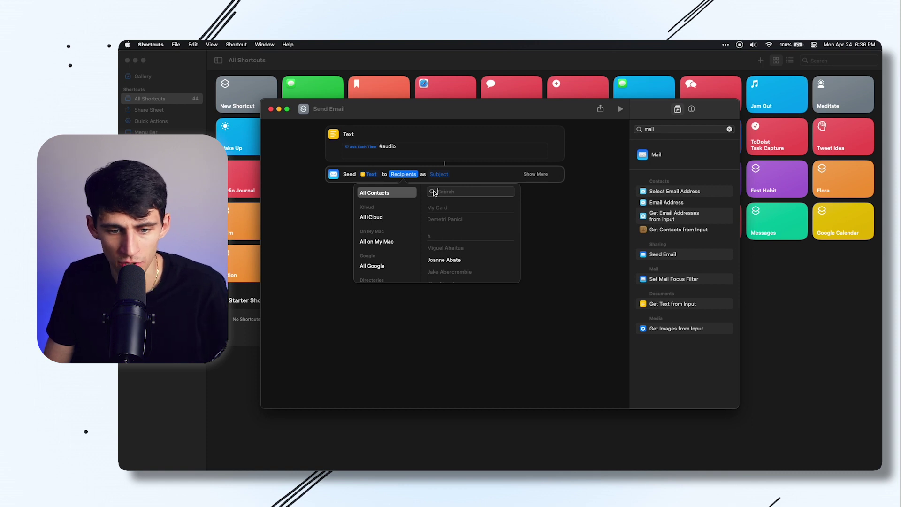
{"action": "type", "text": "hints"}
{"action": "left_click", "coordinate": [465, 231]}
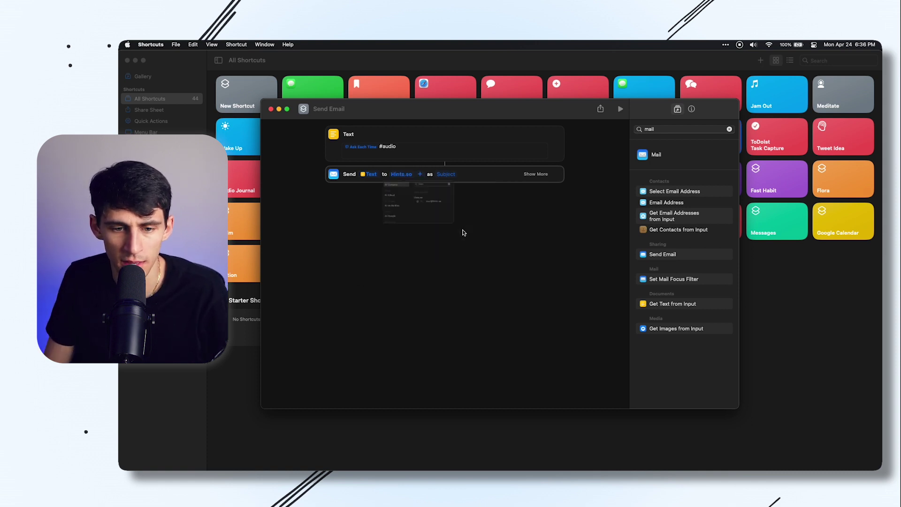
Set the email subject to the Text variable followed by #audio.
{"action": "left_click", "coordinate": [444, 175]}
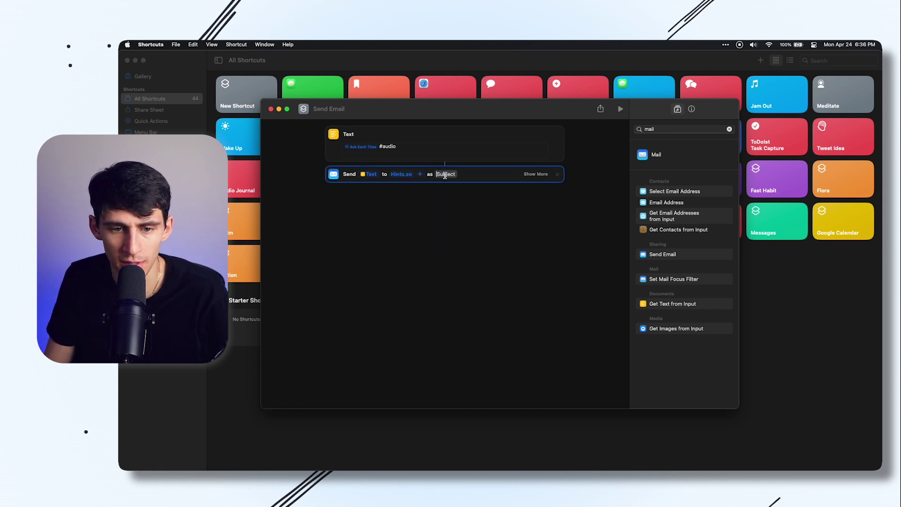
{"action": "right_click", "coordinate": [445, 175]}
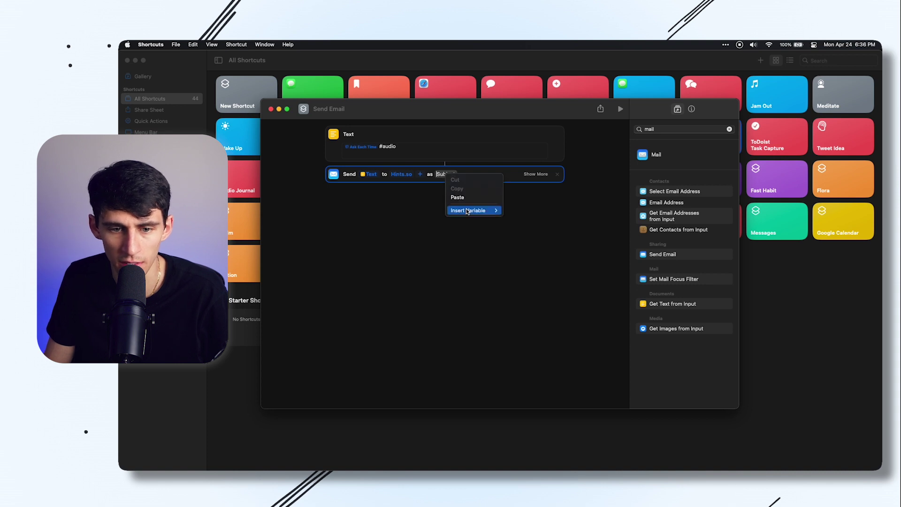
{"action": "mouse_move", "coordinate": [468, 211]}
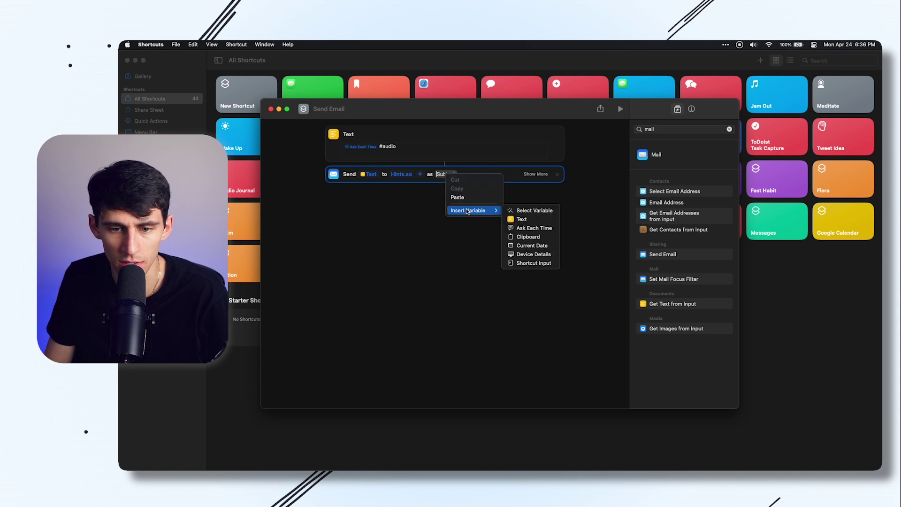
{"action": "left_click", "coordinate": [546, 222]}
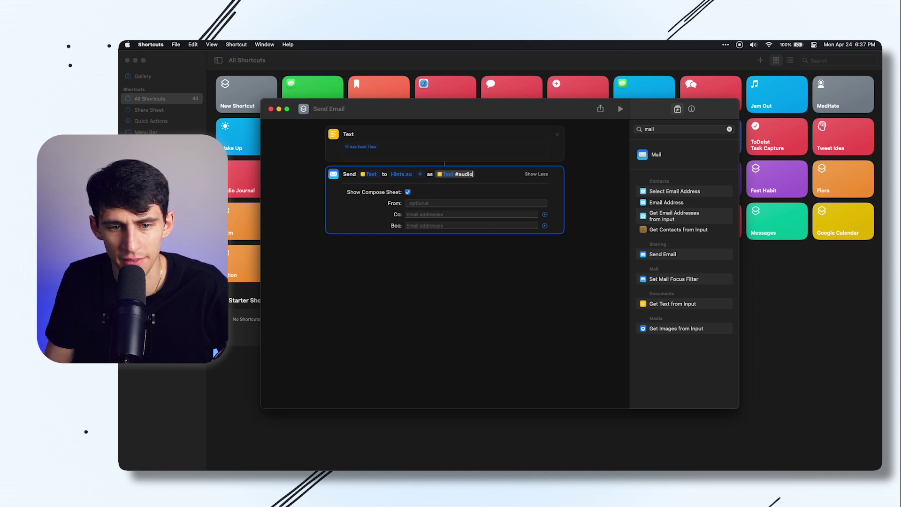
{"action": "left_click", "coordinate": [491, 180]}
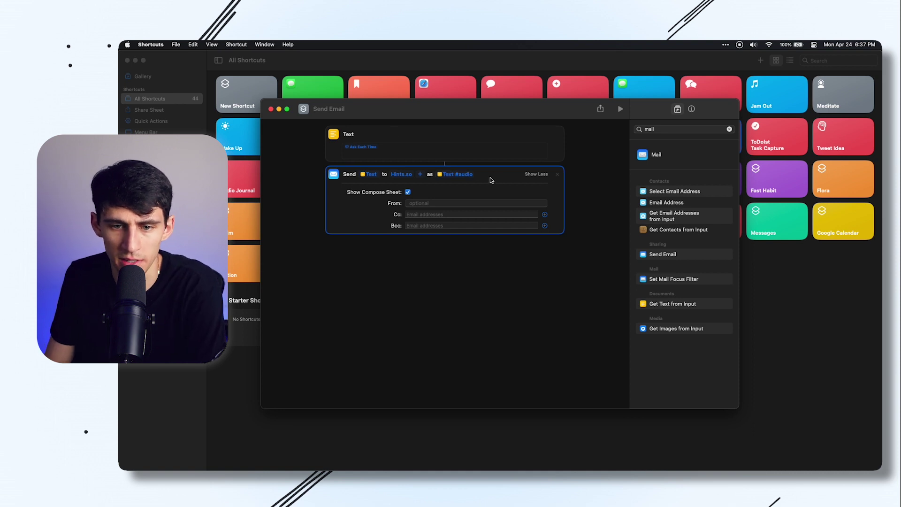
Run the shortcut and enter 'take out the trash' as the task text.
{"action": "left_click", "coordinate": [621, 111]}
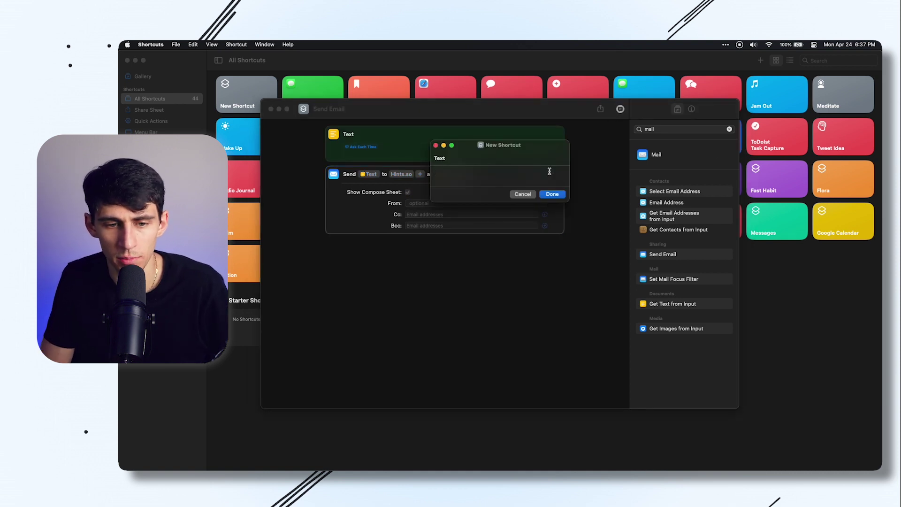
{"action": "type", "text": "take out the trash"}
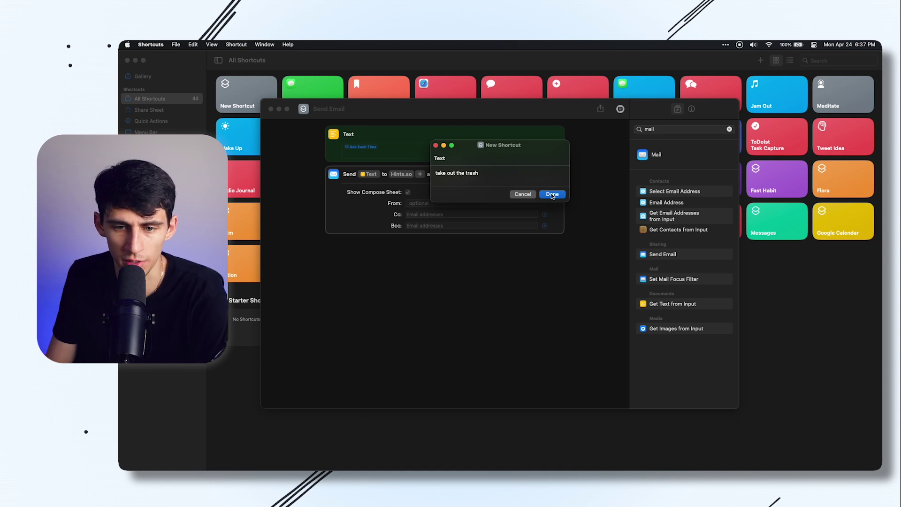
{"action": "left_click", "coordinate": [552, 195]}
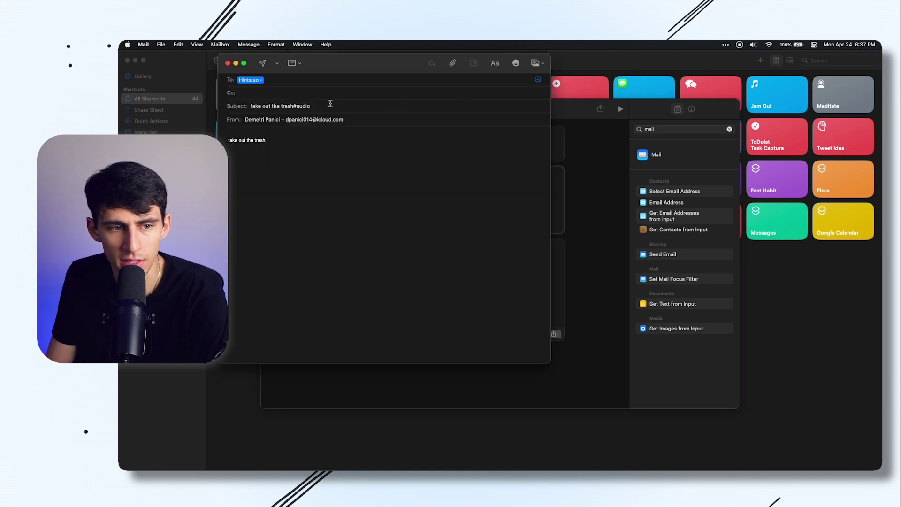
Choose the second From account in the compose window and send the email.
{"action": "left_click", "coordinate": [287, 120]}
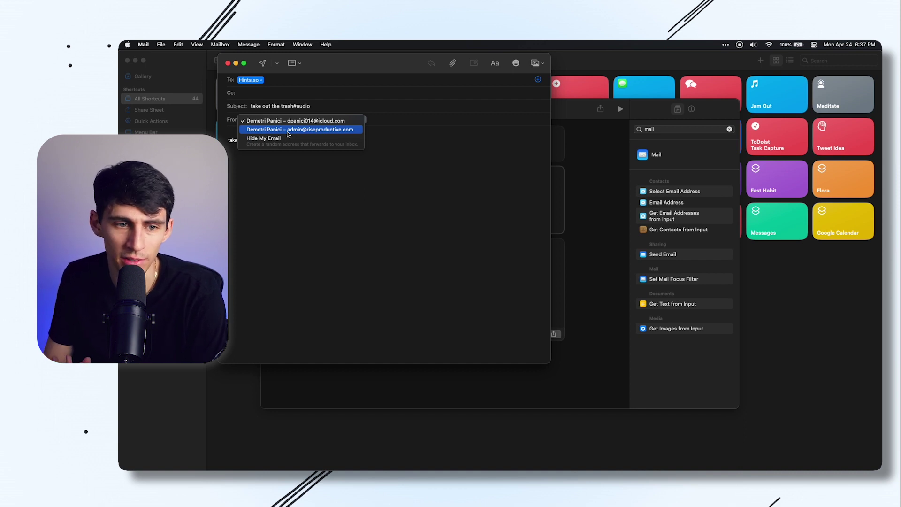
{"action": "left_click", "coordinate": [288, 131]}
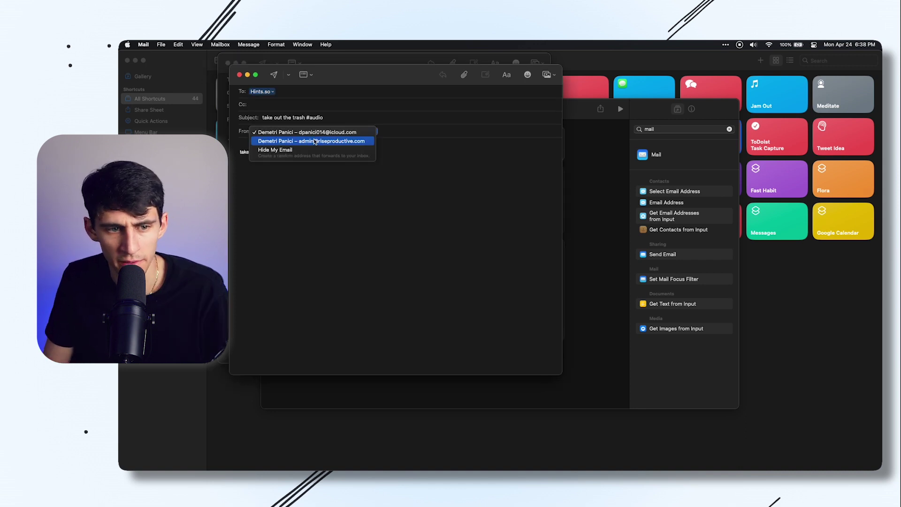
{"action": "left_click", "coordinate": [330, 138]}
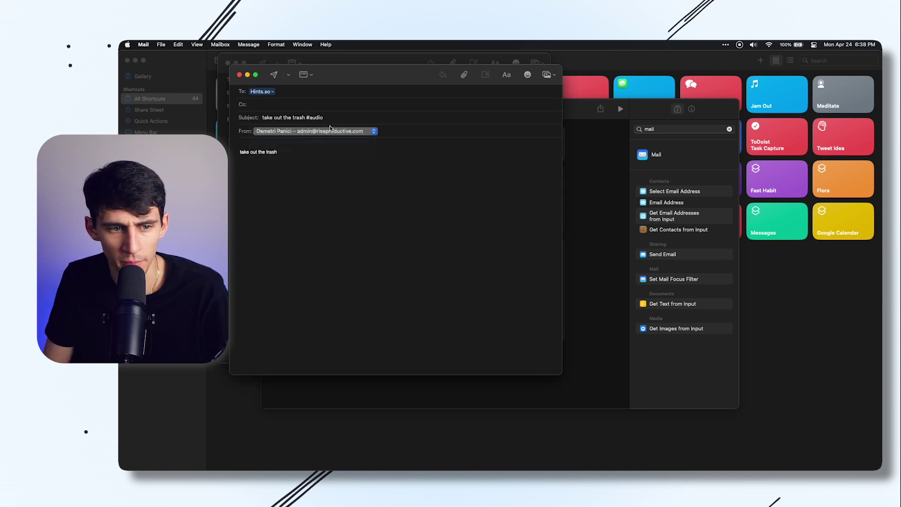
{"action": "left_click", "coordinate": [276, 75]}
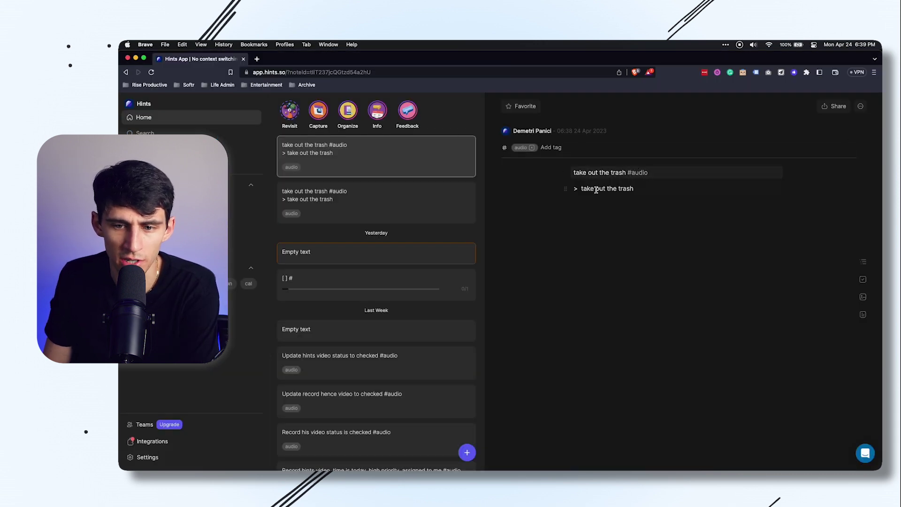
{"action": "key", "text": "super+Tab"}
{"action": "scroll", "coordinate": [412, 287], "scroll_direction": "down", "scroll_amount": 3}
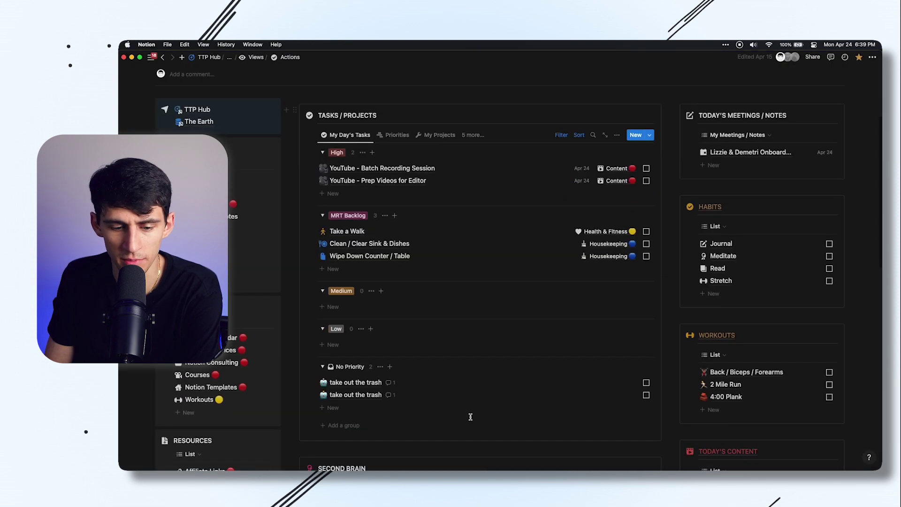
Open the 'take out the trash' task page in Notion, then return to the Send Email editor.
{"action": "left_click", "coordinate": [430, 395]}
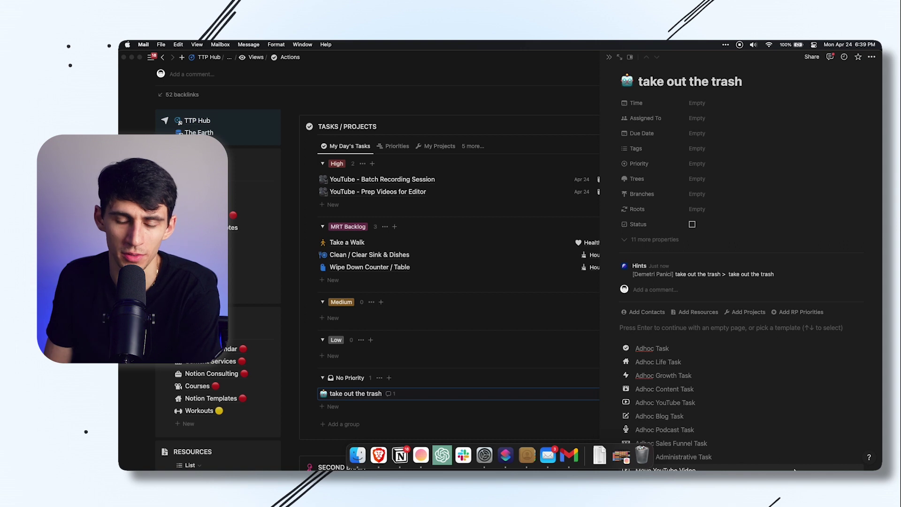
{"action": "left_click", "coordinate": [504, 455]}
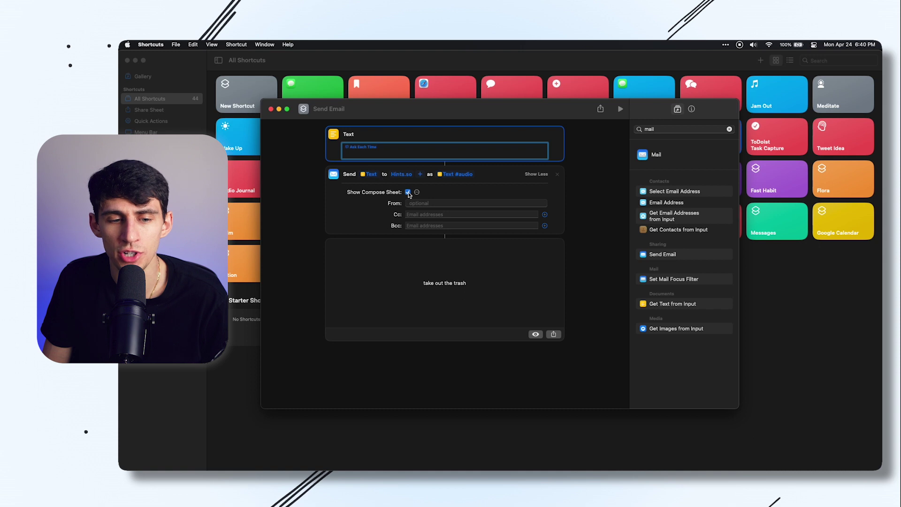
Turn off Show Compose Sheet on the Send Email action, keeping the sender unchanged.
{"action": "left_click", "coordinate": [408, 193]}
{"action": "left_click", "coordinate": [427, 205]}
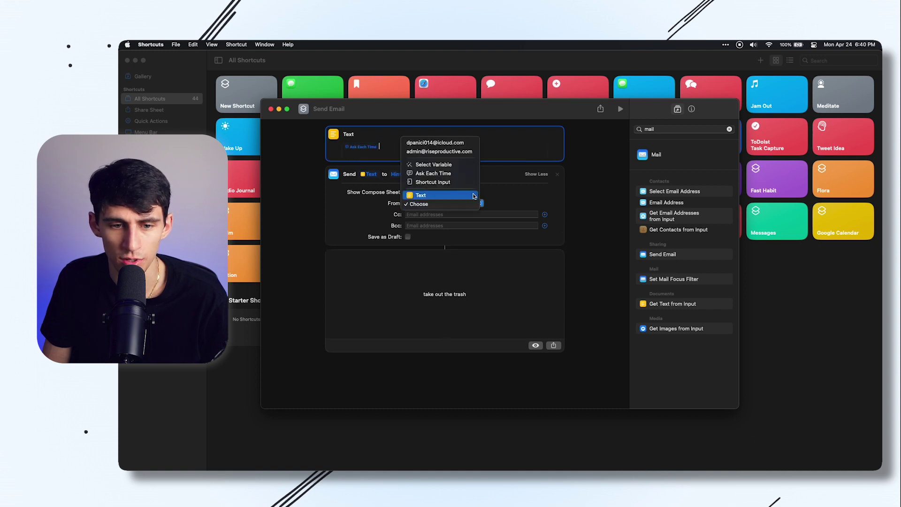
{"action": "key", "text": "Escape"}
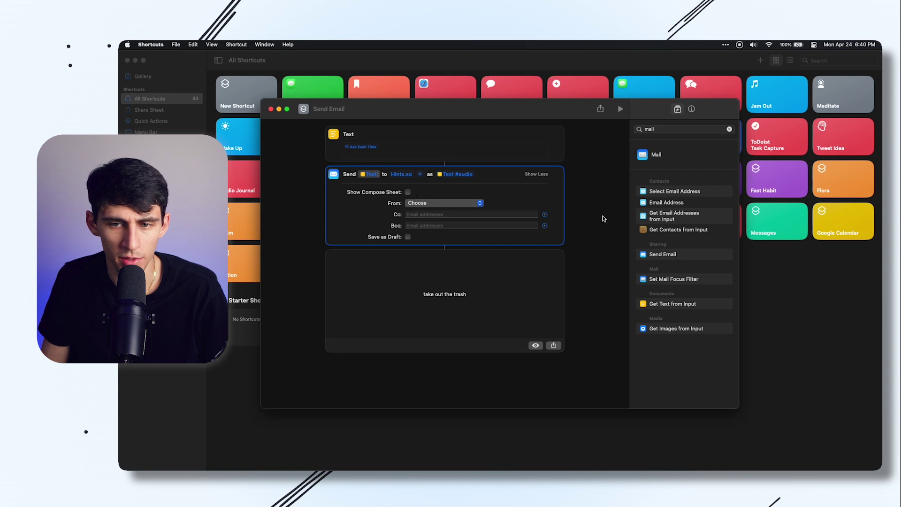
{"action": "left_click", "coordinate": [603, 218]}
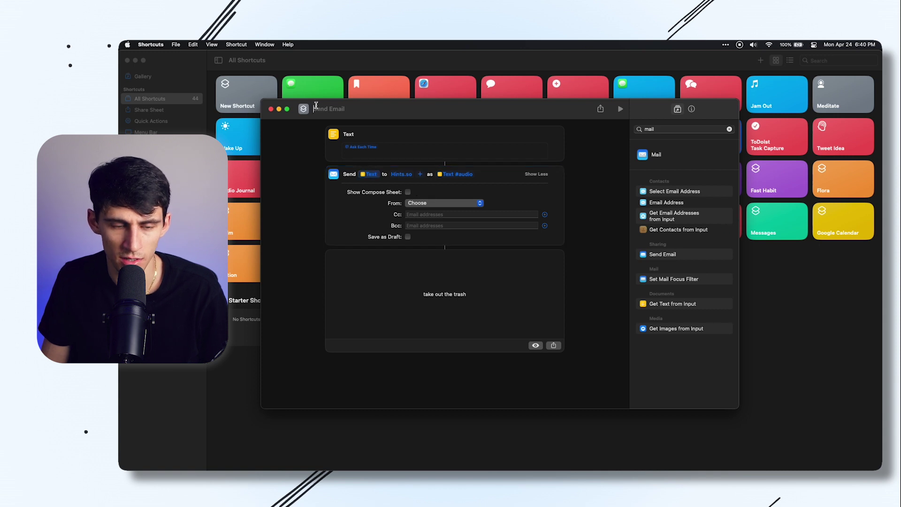
Rename the shortcut 'Task Capture (Mac)' and give it the checkmark symbol icon.
{"action": "left_click", "coordinate": [323, 108]}
{"action": "type", "text": "Task Cap"}
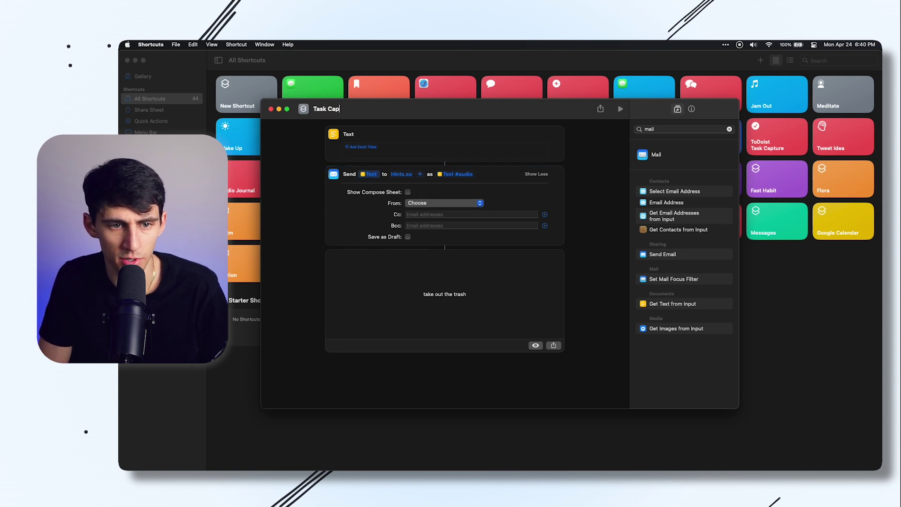
{"action": "type", "text": "ture (Mac"}
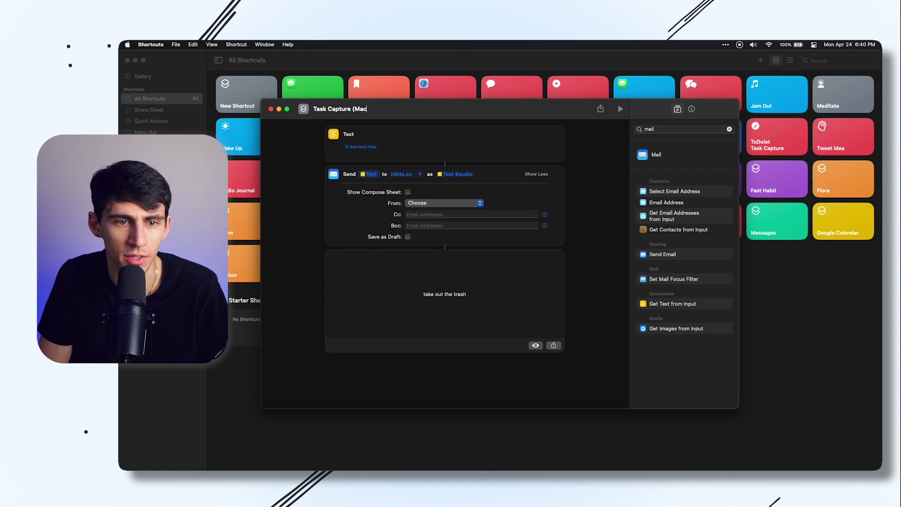
{"action": "type", "text": ")"}
{"action": "left_click", "coordinate": [303, 109]}
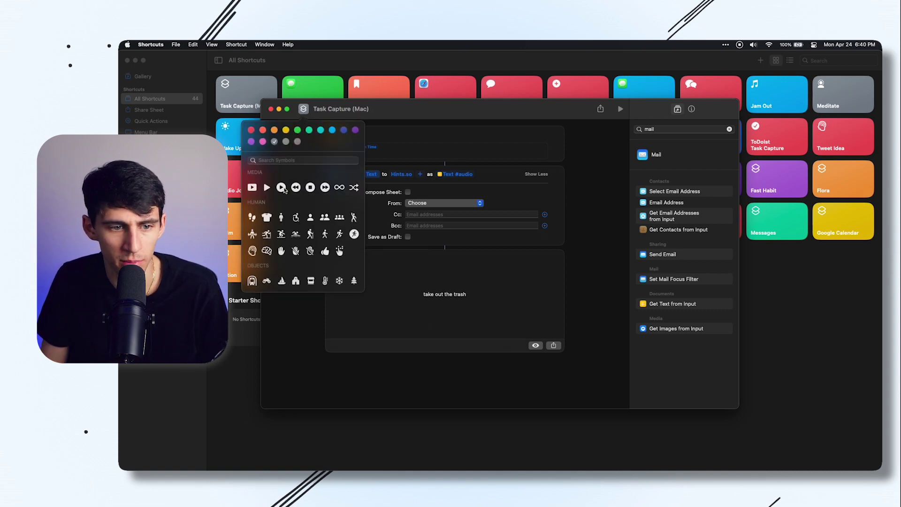
{"action": "left_click", "coordinate": [280, 160]}
{"action": "type", "text": "check"}
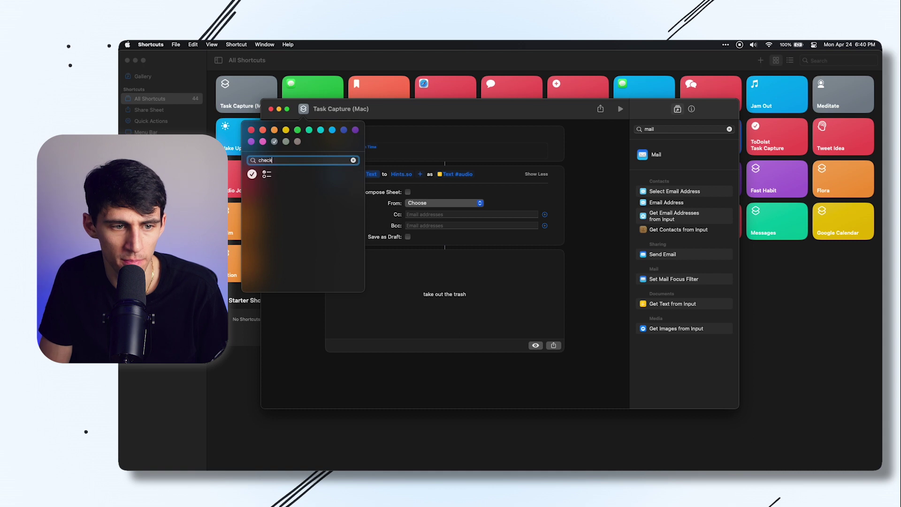
{"action": "left_click", "coordinate": [252, 174]}
{"action": "key", "text": "super+w"}
Add the Task Capture (Mac) shortcut to the Dock from its context menu.
{"action": "right_click", "coordinate": [245, 96]}
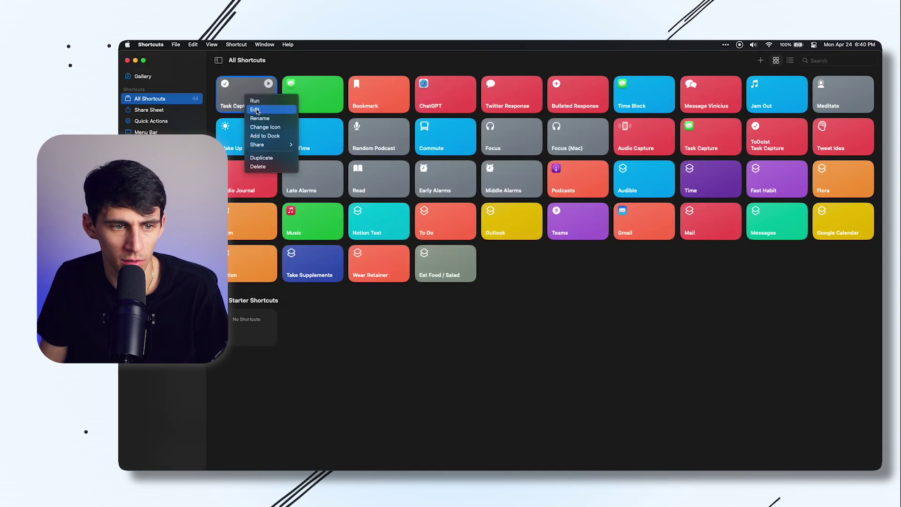
{"action": "right_click", "coordinate": [263, 95]}
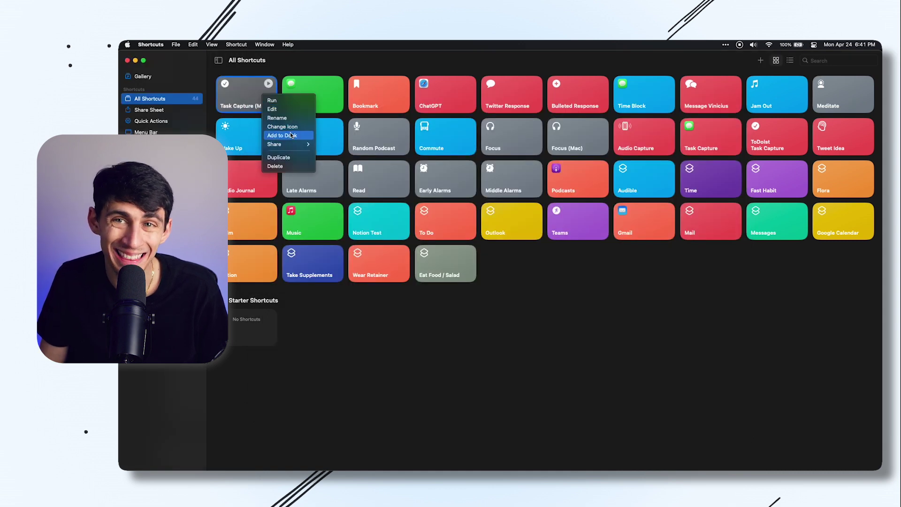
{"action": "left_click", "coordinate": [291, 135]}
Run Task Capture (Mac) from the Dock with the task 'take out the garbage'.
{"action": "mouse_move", "coordinate": [579, 456]}
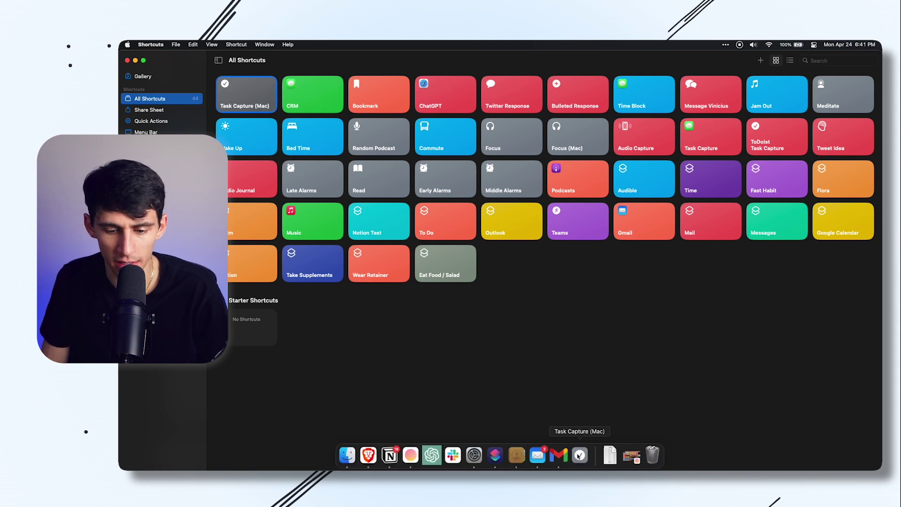
{"action": "left_click", "coordinate": [579, 455]}
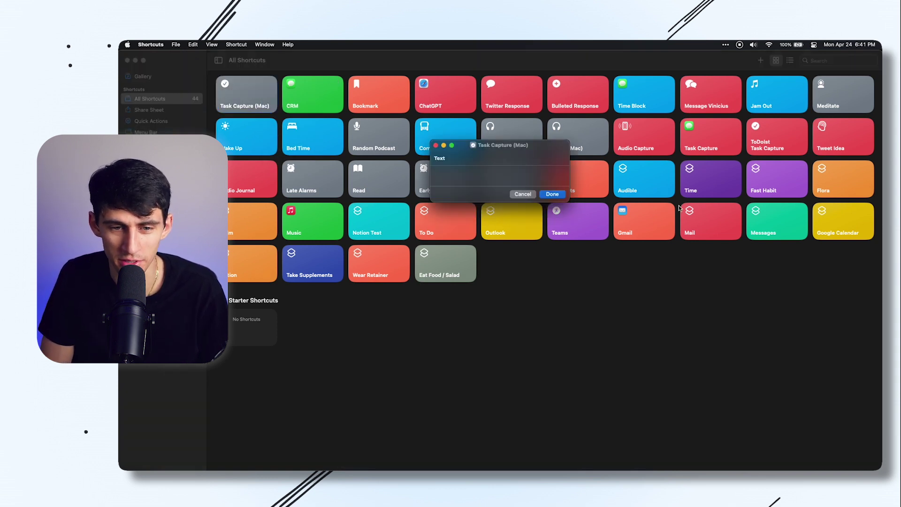
{"action": "type", "text": "take out the gar"}
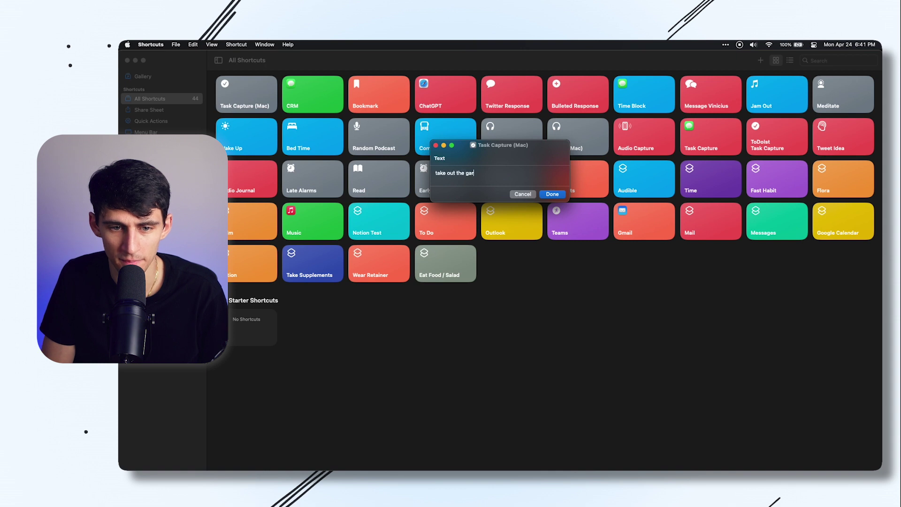
{"action": "type", "text": "bag"}
{"action": "type", "text": "e"}
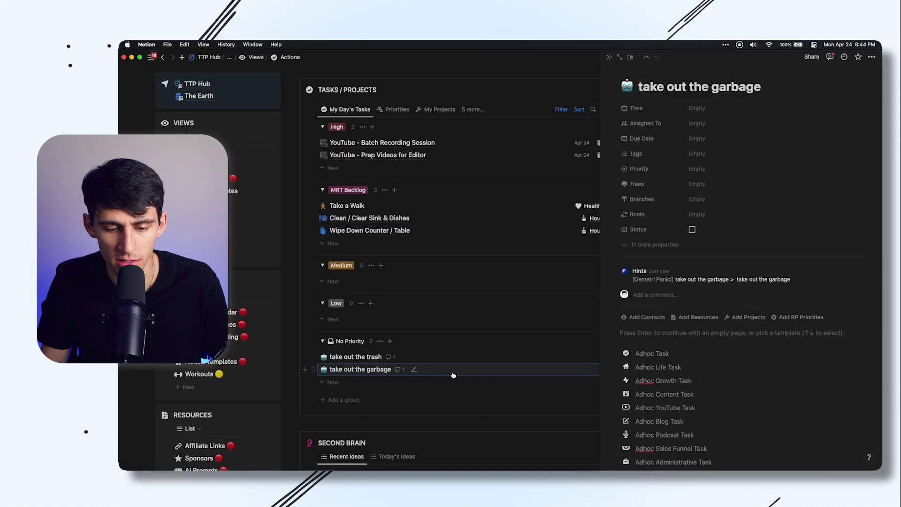
Search 'new s' in Raycast, add New Shortcut to Favorites via Cmd+K, then close Raycast.
{"action": "key", "text": "super+space"}
{"action": "type", "text": "task capt"}
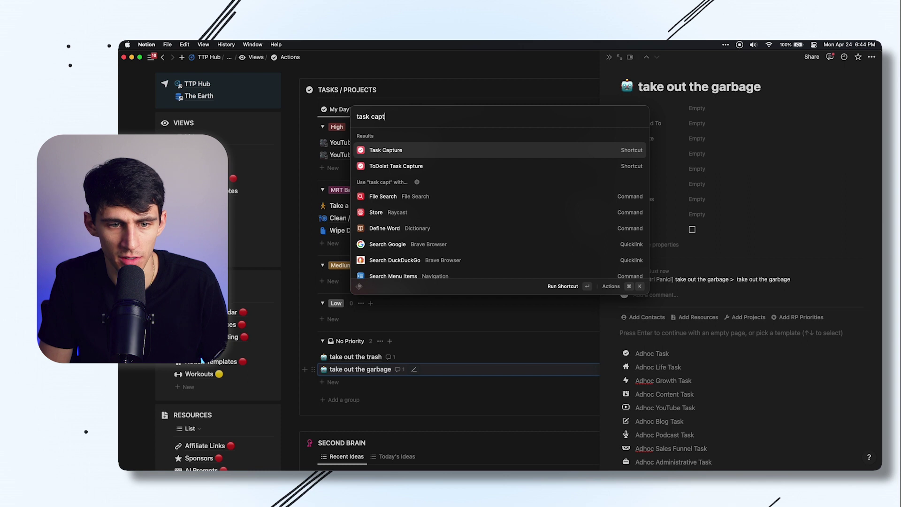
{"action": "key", "text": "super+a"}
{"action": "type", "text": "new s"}
{"action": "key", "text": "super+k"}
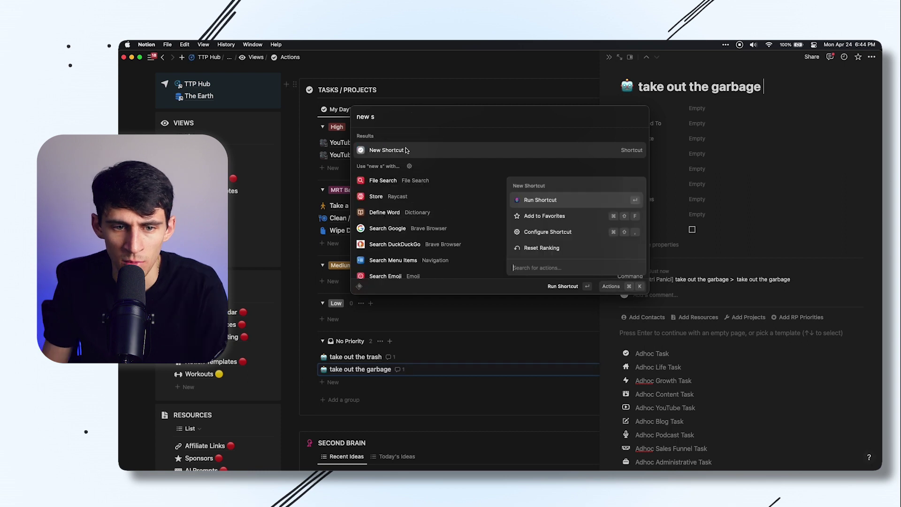
{"action": "left_click", "coordinate": [557, 220]}
{"action": "key", "text": "Escape"}
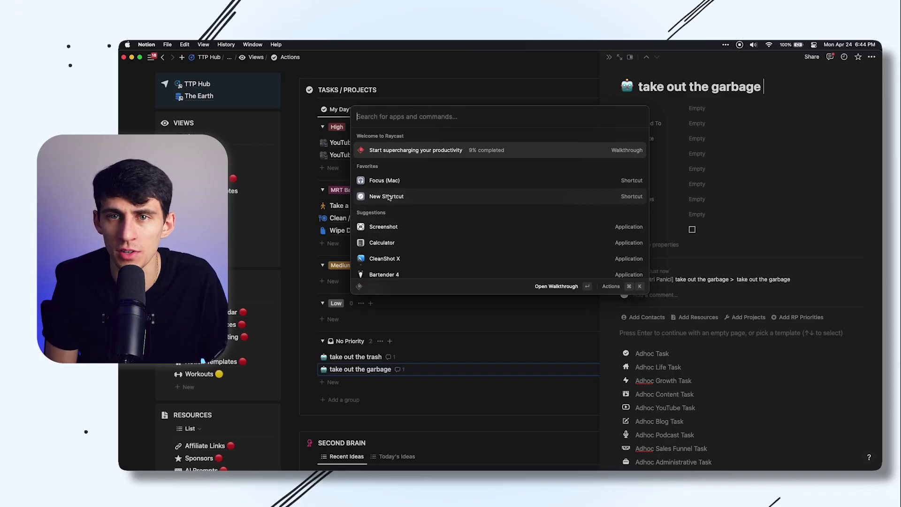
{"action": "key", "text": "Escape"}
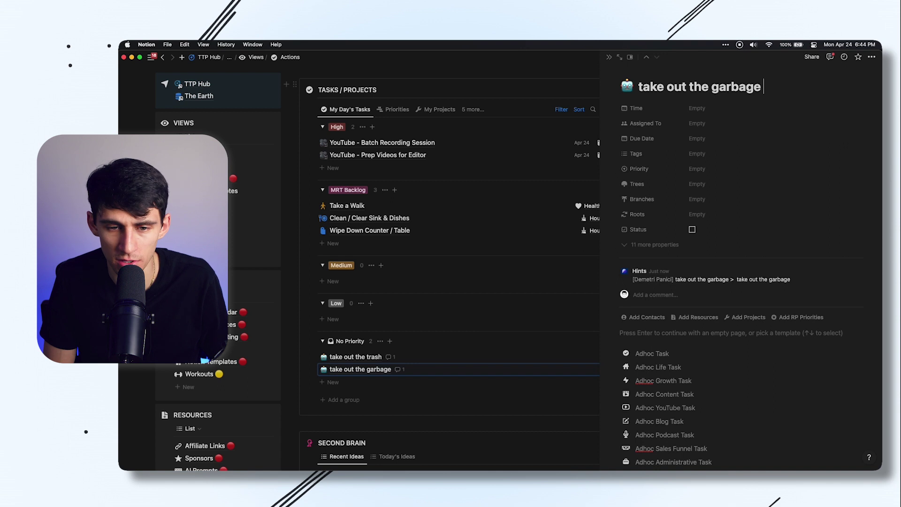
Launch Task Capture (Mac) from Spotlight and submit 'the quickest capture of all time'.
{"action": "key", "text": "super+space"}
{"action": "type", "text": "task cap"}
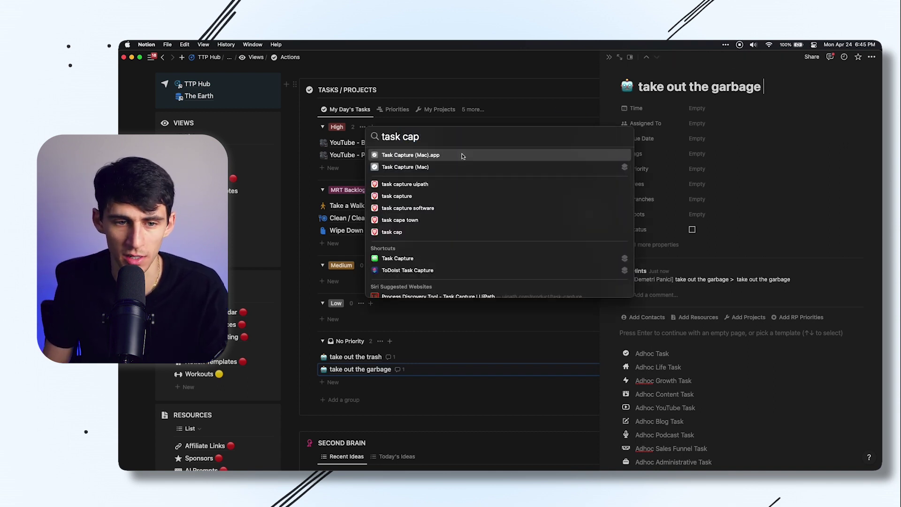
{"action": "left_click", "coordinate": [443, 167]}
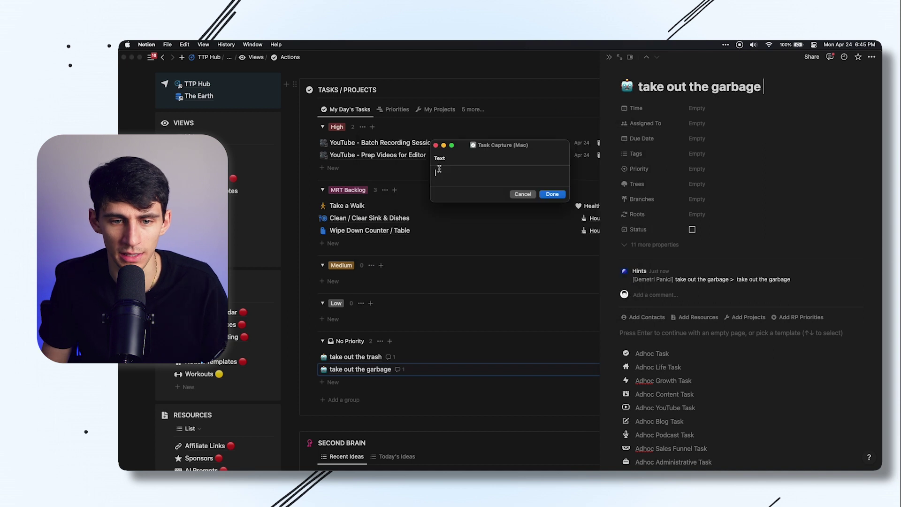
{"action": "type", "text": "the qui"}
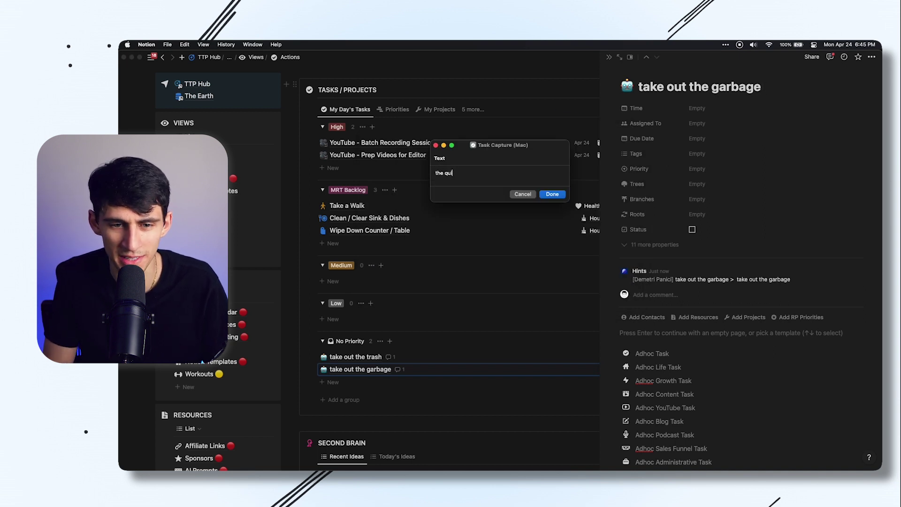
{"action": "type", "text": "ckest capture of all time"}
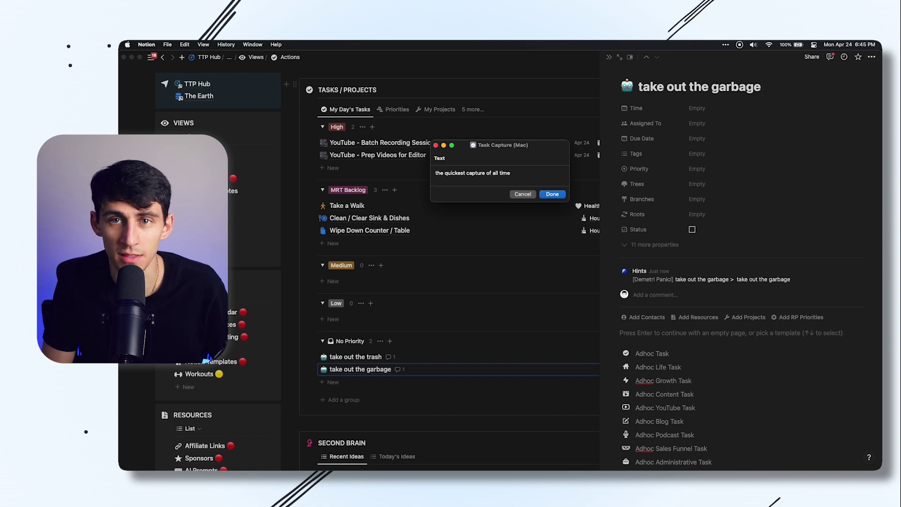
{"action": "key", "text": "Return"}
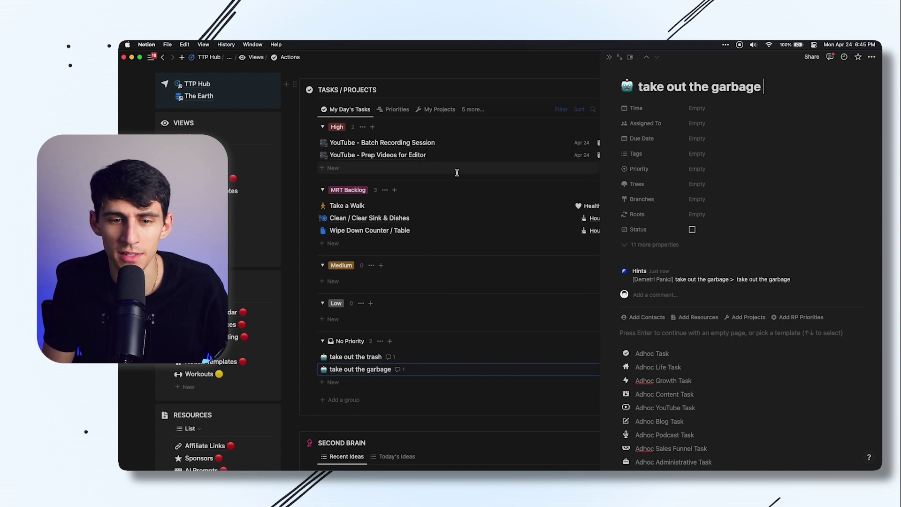
{"action": "scroll", "coordinate": [475, 336], "scroll_direction": "down", "scroll_amount": 2}
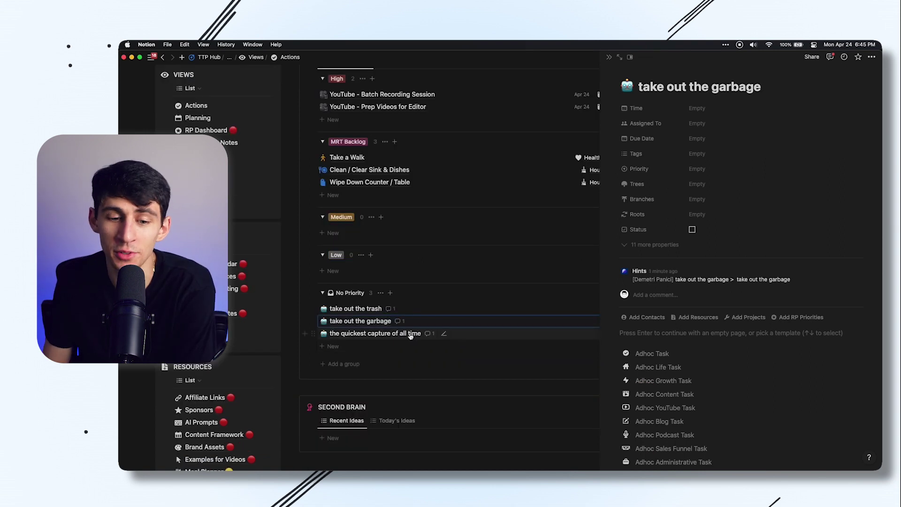